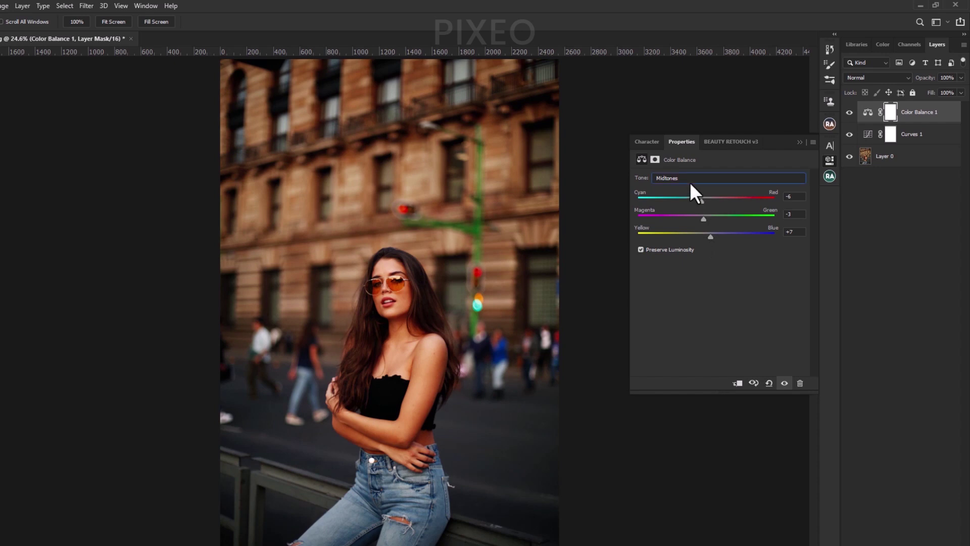
Set the Color Balance highlights to Cyan–Red +2, Magenta–Green -5 and Yellow–Blue -6
{"action": "left_click", "coordinate": [689, 180]}
{"action": "left_click", "coordinate": [686, 207]}
{"action": "left_click_drag", "start_coordinate": [704, 200], "coordinate": [705, 247]}
{"action": "left_click", "coordinate": [707, 219]}
Set the Color Balance shadows to -7 on Cyan–Red, fine-tune their Magenta–Green and Yellow–Blue balance, and close the adjustment's properties
{"action": "left_click", "coordinate": [689, 179]}
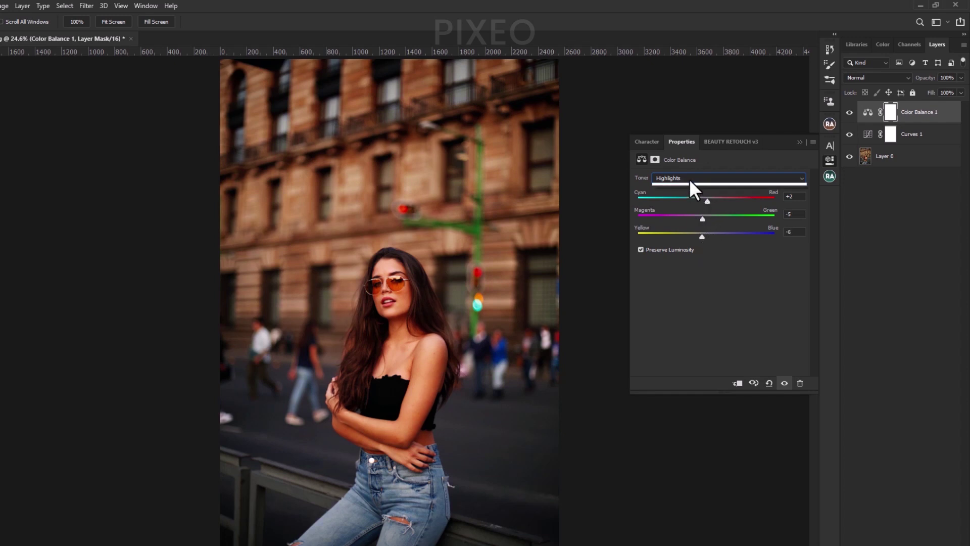
{"action": "left_click", "coordinate": [688, 186]}
{"action": "left_click_drag", "start_coordinate": [701, 201], "coordinate": [705, 203]}
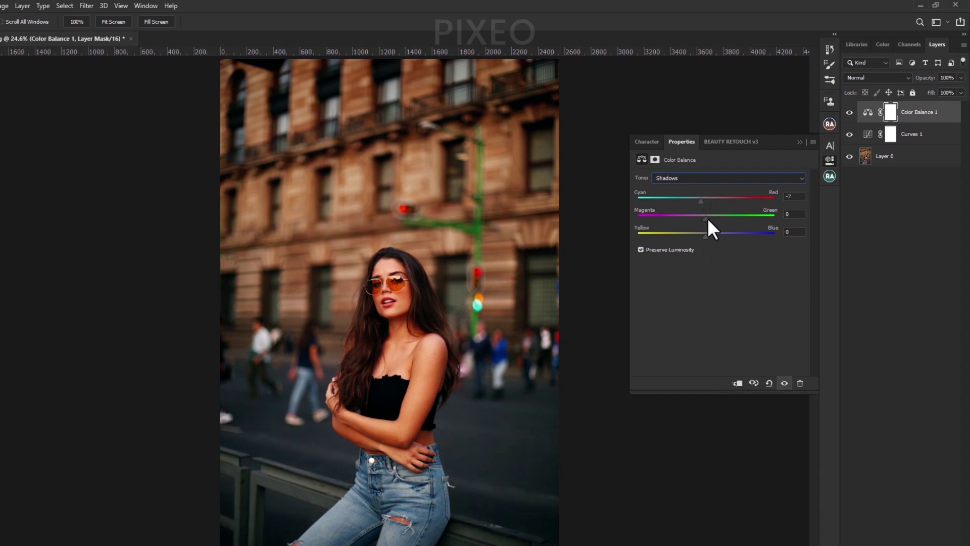
{"action": "left_click", "coordinate": [707, 219]}
{"action": "mouse_move", "coordinate": [702, 220]}
{"action": "left_mouse_down"}
{"action": "mouse_move", "coordinate": [702, 235]}
{"action": "mouse_move", "coordinate": [716, 235]}
{"action": "mouse_move", "coordinate": [708, 235]}
{"action": "left_mouse_up"}
{"action": "left_click", "coordinate": [798, 143]}
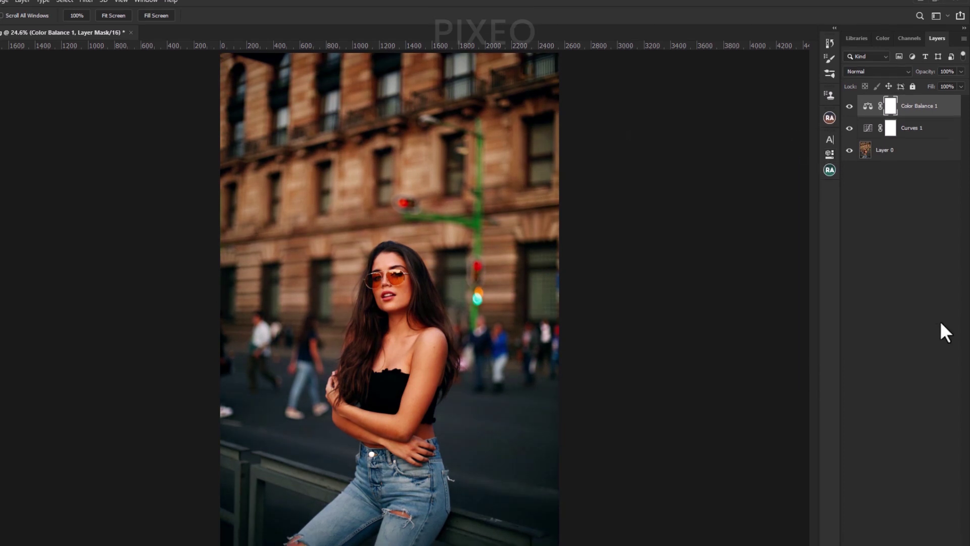
Add a Selective Color adjustment layer on top and set its Blacks to Yellow +5% and Black -12%
{"action": "left_click", "coordinate": [908, 538]}
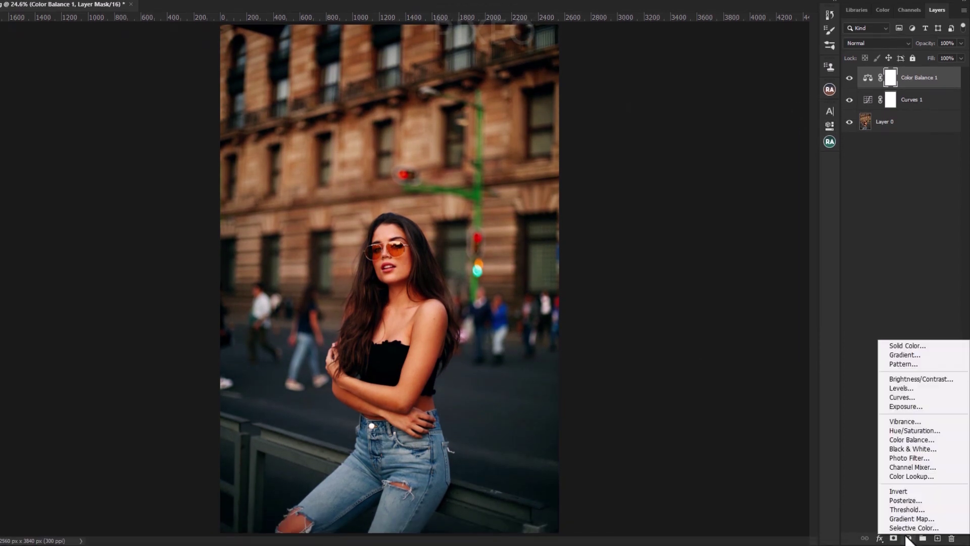
{"action": "left_click", "coordinate": [914, 528]}
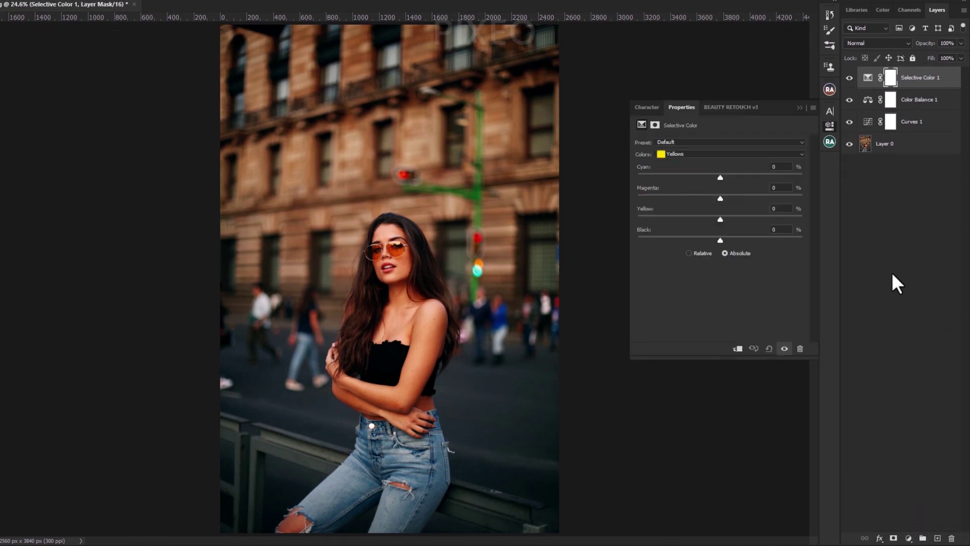
{"action": "left_click", "coordinate": [761, 154]}
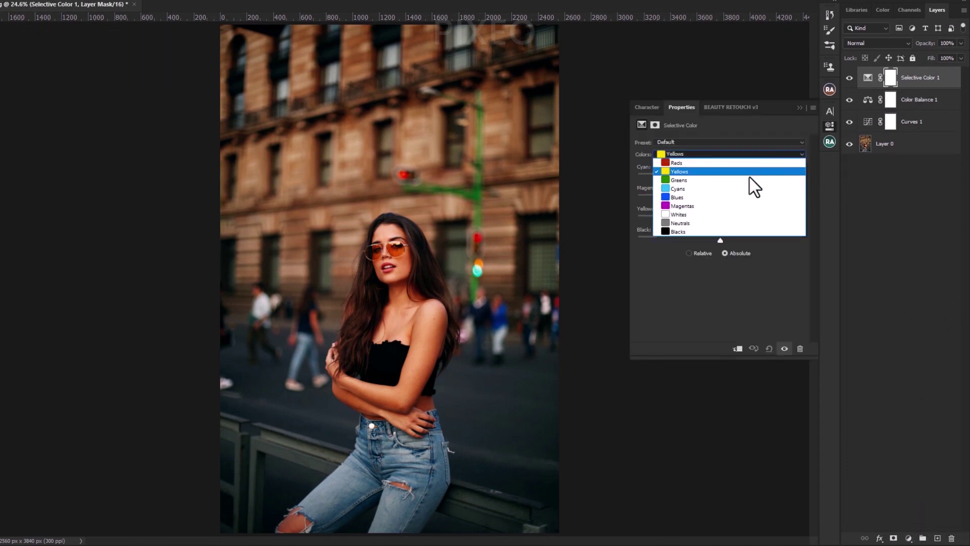
{"action": "left_click", "coordinate": [732, 228]}
{"action": "left_click_drag", "start_coordinate": [721, 241], "coordinate": [725, 222]}
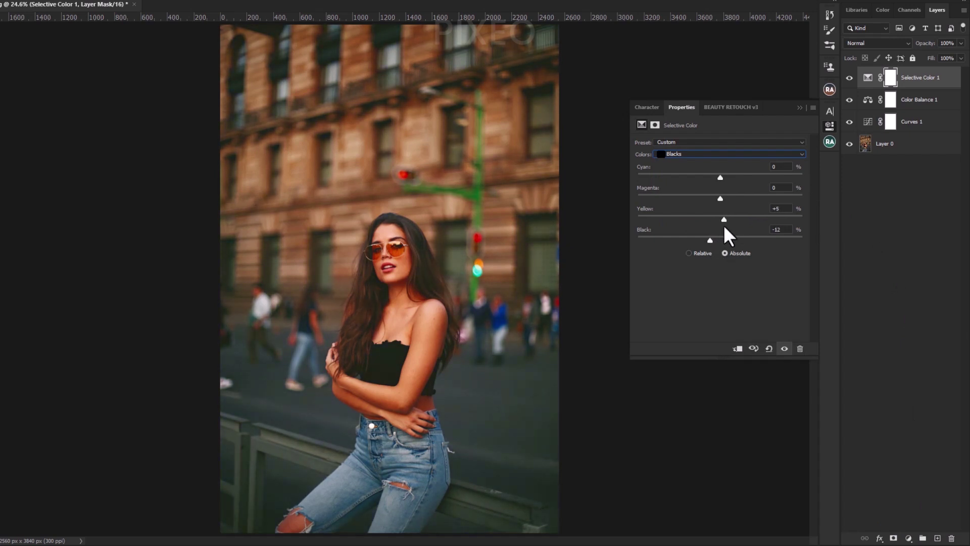
Set the Selective Color Neutrals to Black -2% and slightly adjust their Yellow amount
{"action": "left_click", "coordinate": [708, 154]}
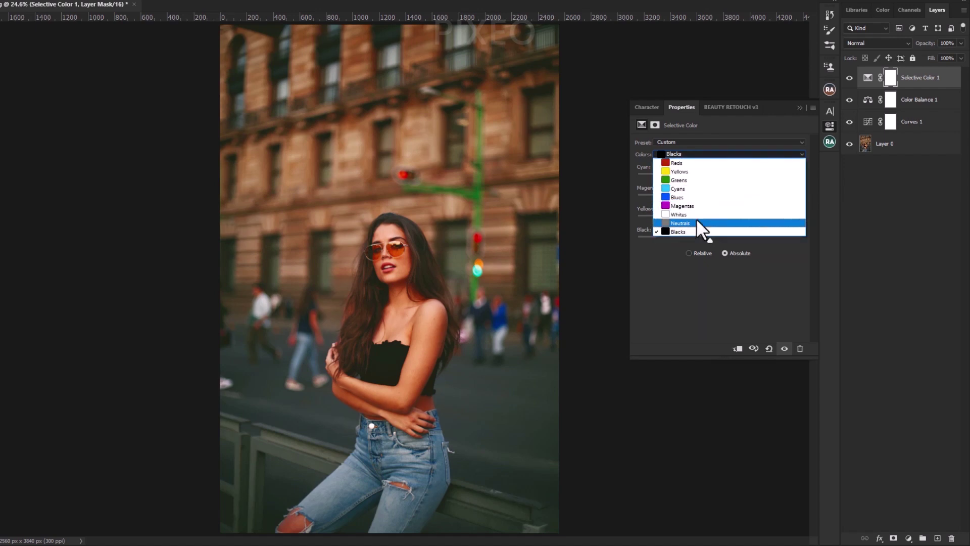
{"action": "left_click", "coordinate": [700, 222]}
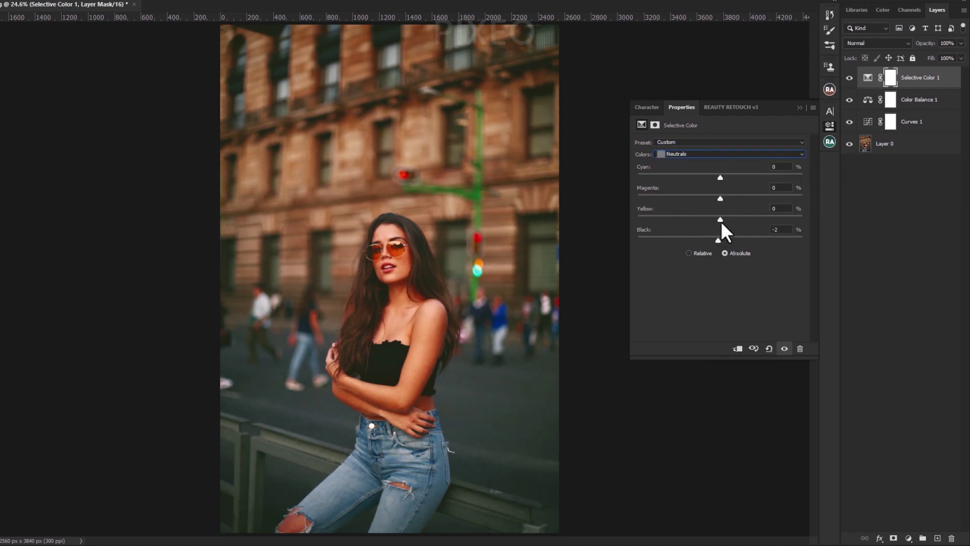
{"action": "left_click_drag", "start_coordinate": [721, 221], "coordinate": [723, 223]}
Fine-tune the slider values of two further color ranges in the Selective Color adjustment and close its properties
{"action": "left_click", "coordinate": [707, 154]}
{"action": "left_click", "coordinate": [705, 157]}
{"action": "left_click_drag", "start_coordinate": [719, 240], "coordinate": [720, 204]}
{"action": "left_click", "coordinate": [702, 155]}
{"action": "left_click", "coordinate": [703, 166]}
{"action": "left_click_drag", "start_coordinate": [719, 176], "coordinate": [723, 221]}
{"action": "left_click", "coordinate": [800, 109]}
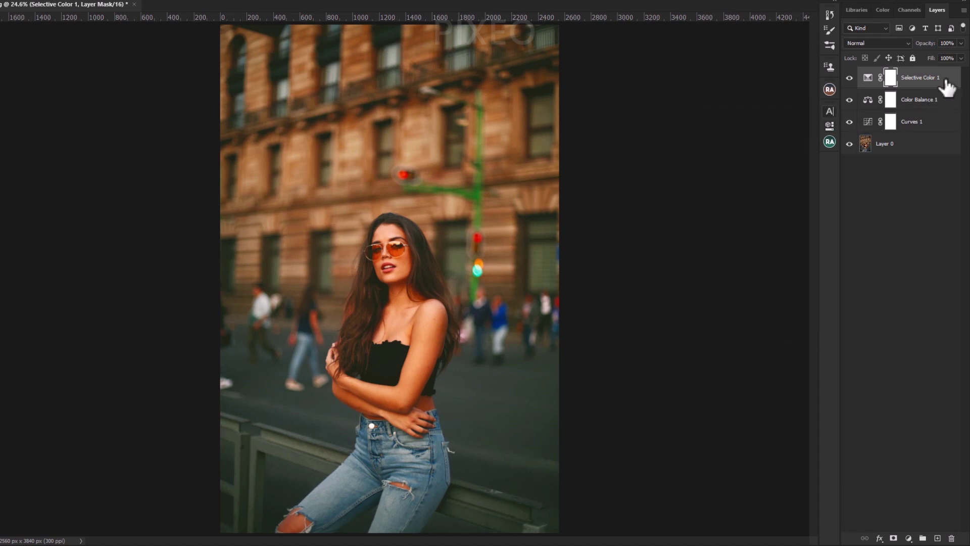
Move the Selective Color 1 layer directly above Layer 0 and add a Gradient Map adjustment layer above it
{"action": "left_click_drag", "start_coordinate": [947, 84], "coordinate": [935, 127]}
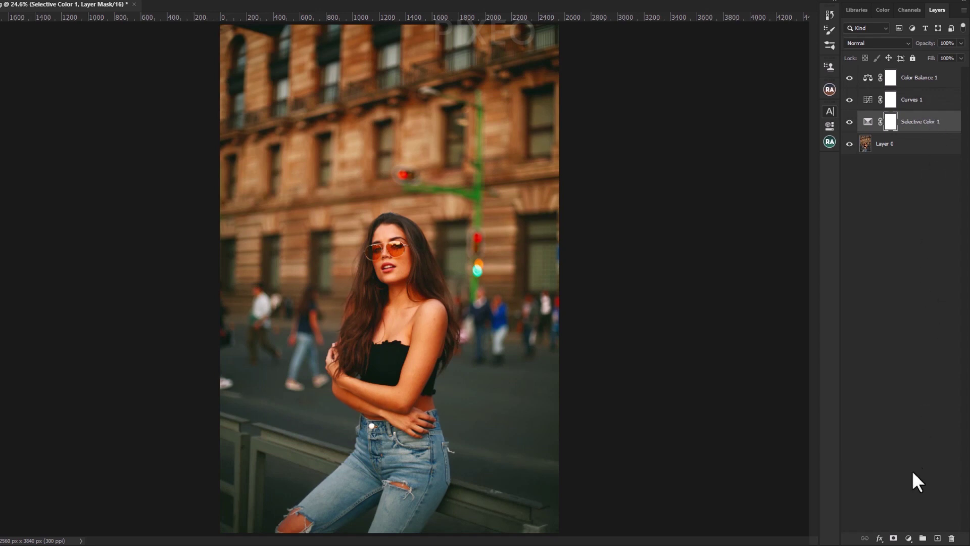
{"action": "left_click", "coordinate": [908, 537]}
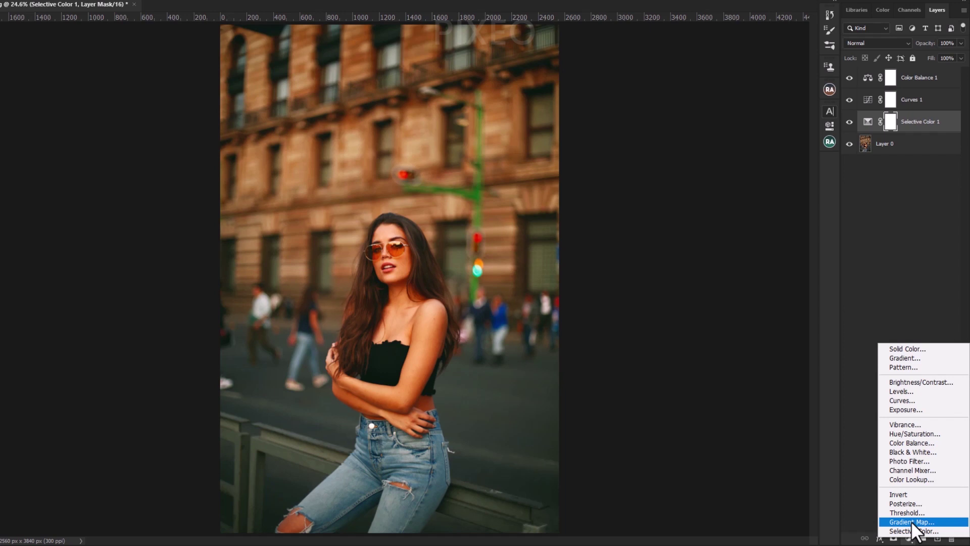
{"action": "left_click", "coordinate": [911, 522]}
Add a middle stop with color 808080 to the black-to-white gradient near 47%, nudge it slightly toward white, and apply the gradient
{"action": "left_click", "coordinate": [784, 145]}
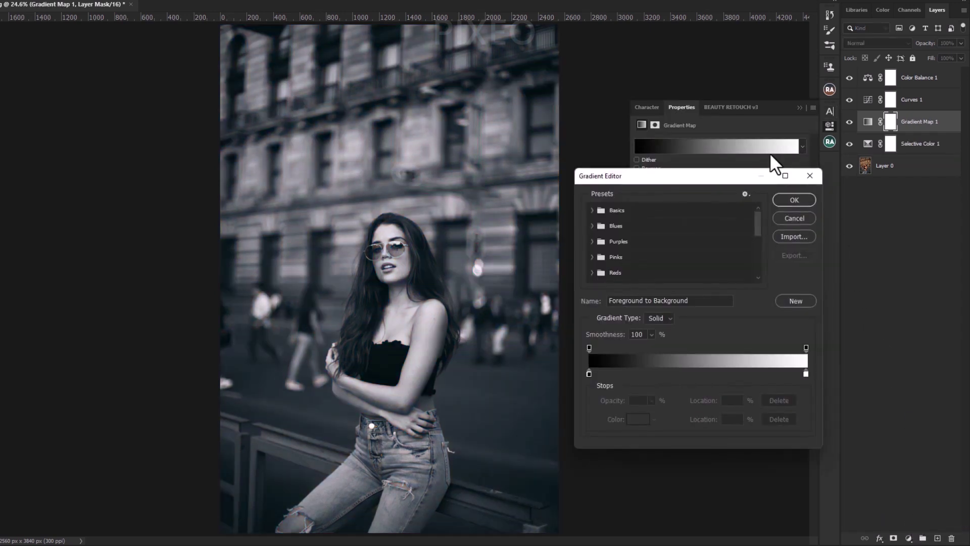
{"action": "left_click", "coordinate": [692, 374]}
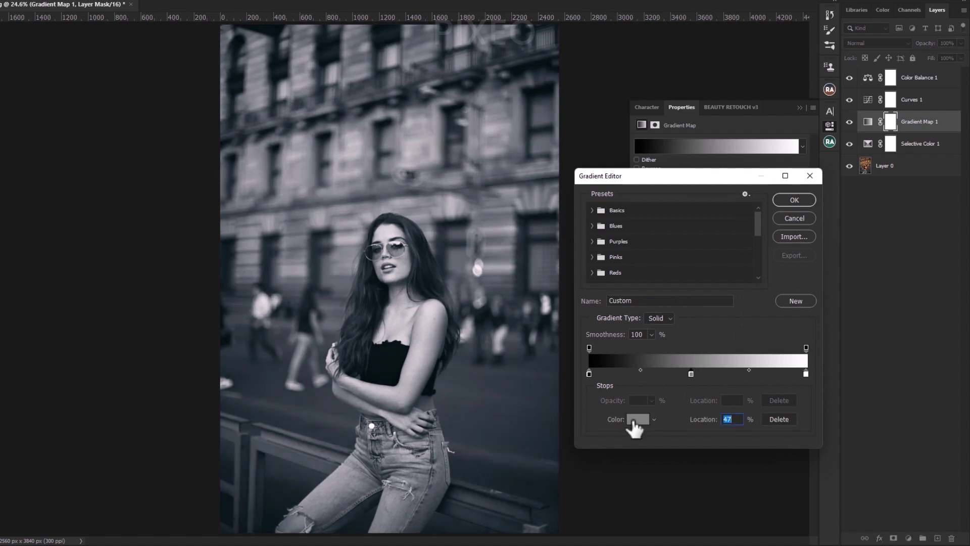
{"action": "left_click", "coordinate": [638, 419]}
{"action": "type", "text": "8"}
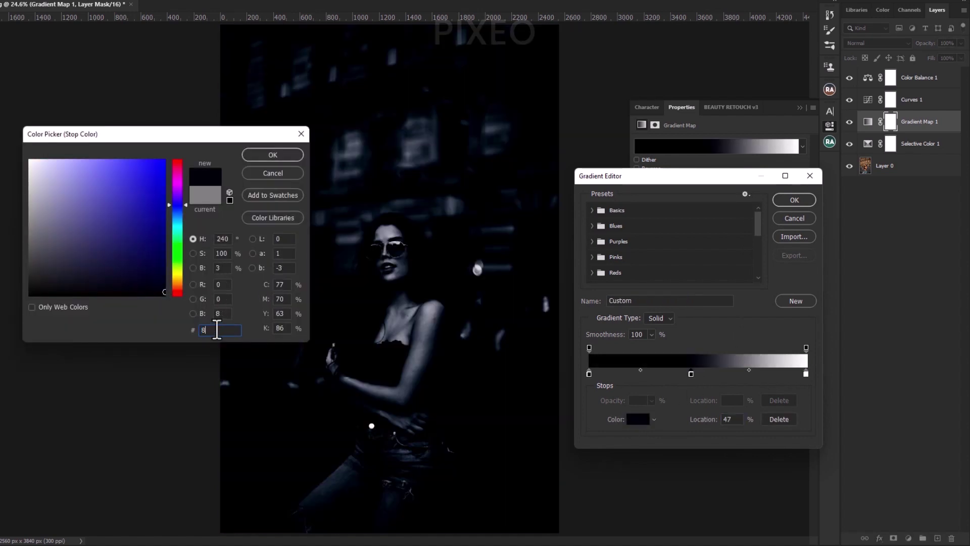
{"action": "type", "text": "08080"}
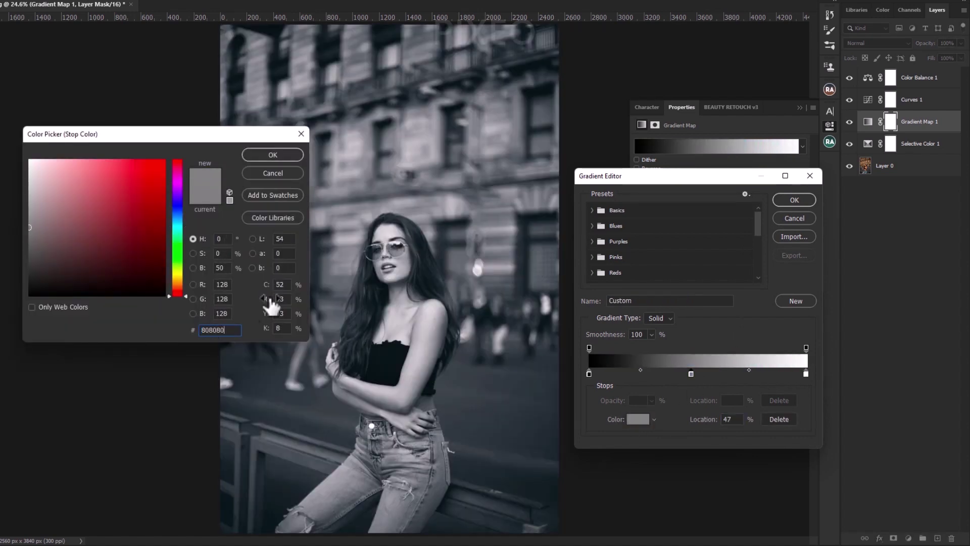
{"action": "left_click", "coordinate": [272, 156]}
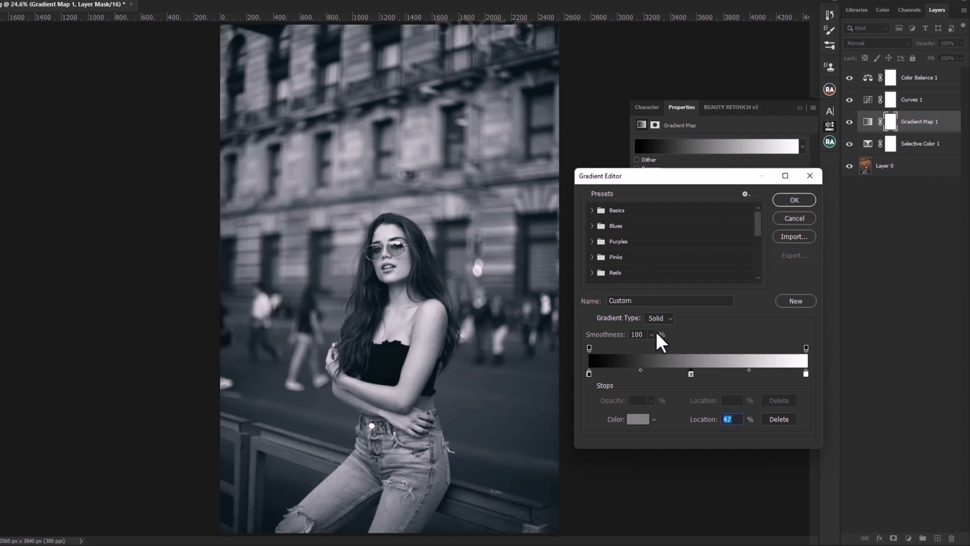
{"action": "left_click_drag", "start_coordinate": [690, 373], "coordinate": [693, 373]}
{"action": "left_click", "coordinate": [787, 199]}
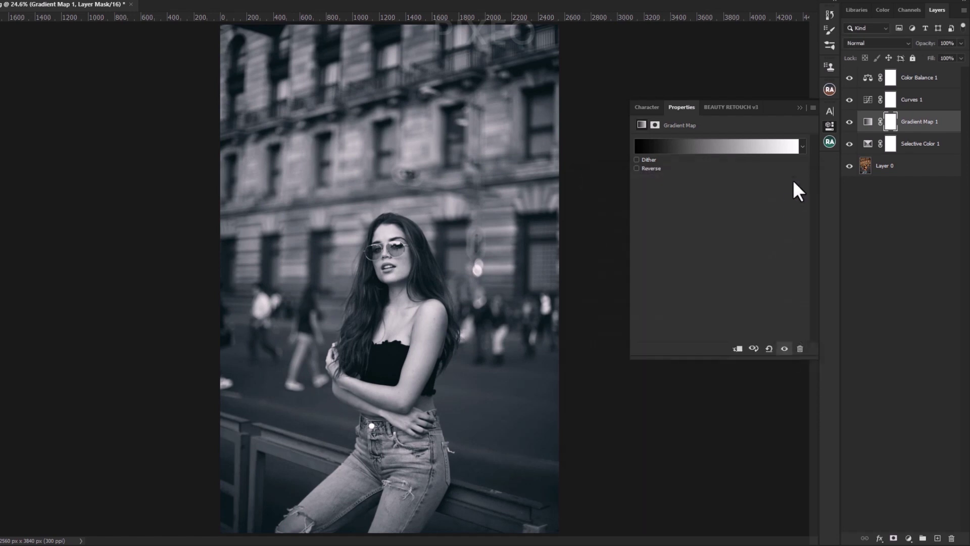
Set the Gradient Map 1 layer's blend mode to Luminosity and close its properties
{"action": "left_click", "coordinate": [943, 124]}
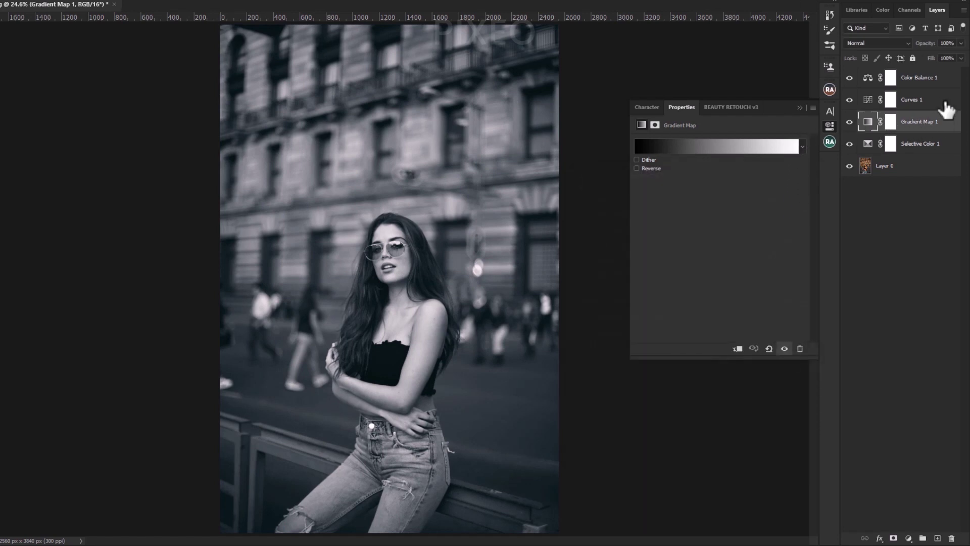
{"action": "left_click", "coordinate": [890, 43]}
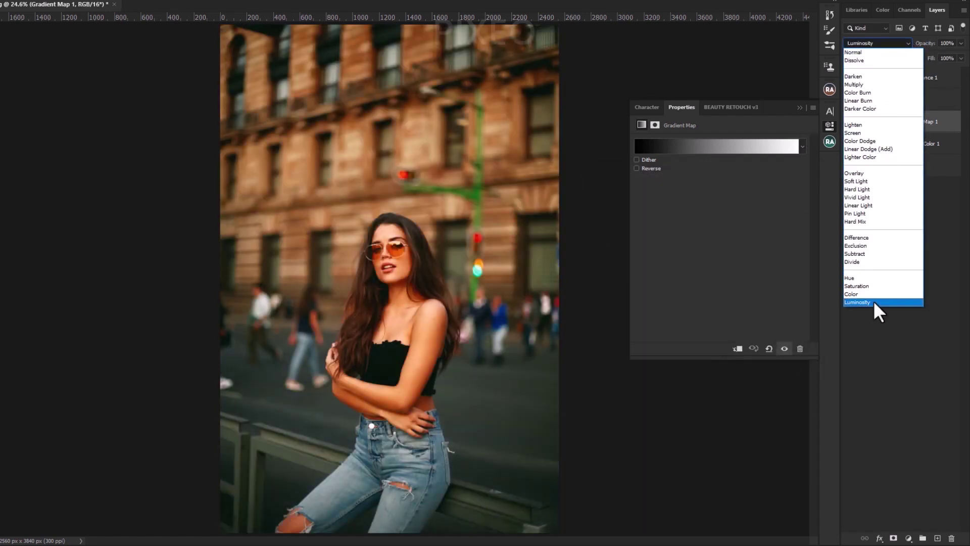
{"action": "left_click", "coordinate": [874, 301]}
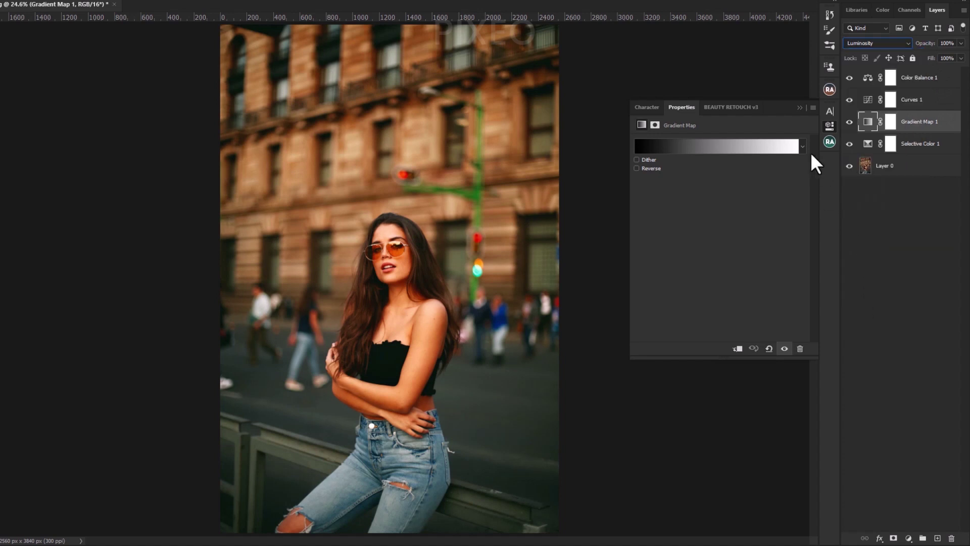
{"action": "left_click", "coordinate": [799, 107]}
Toggle the Gradient Map and all the adjustment layers off and on to compare the photo before and after
{"action": "left_click", "coordinate": [850, 122]}
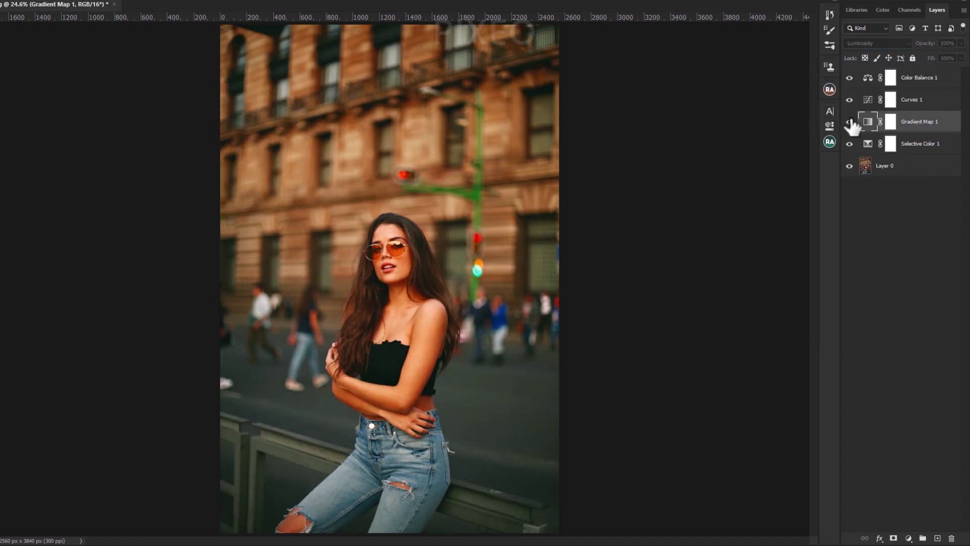
{"action": "left_click", "coordinate": [890, 123]}
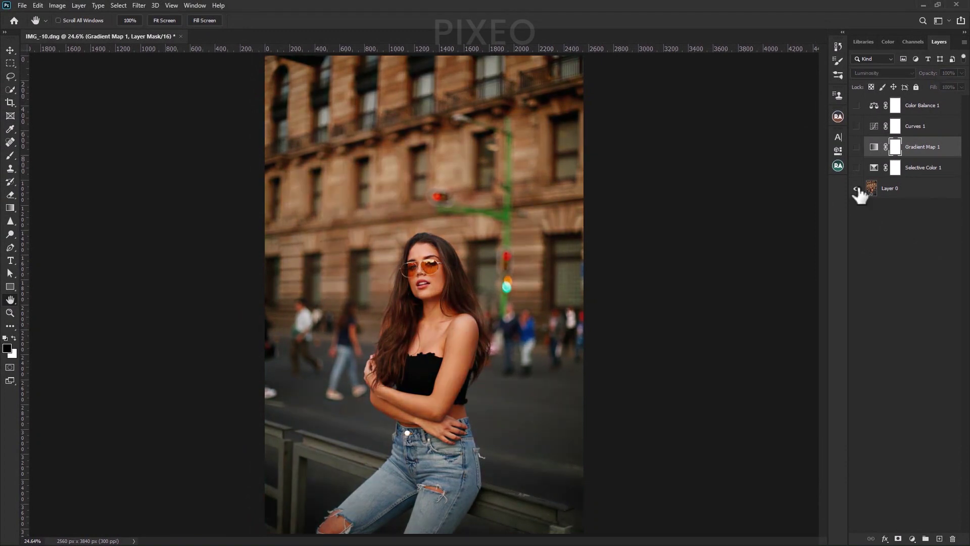
{"action": "left_click", "coordinate": [856, 189], "text": "alt"}
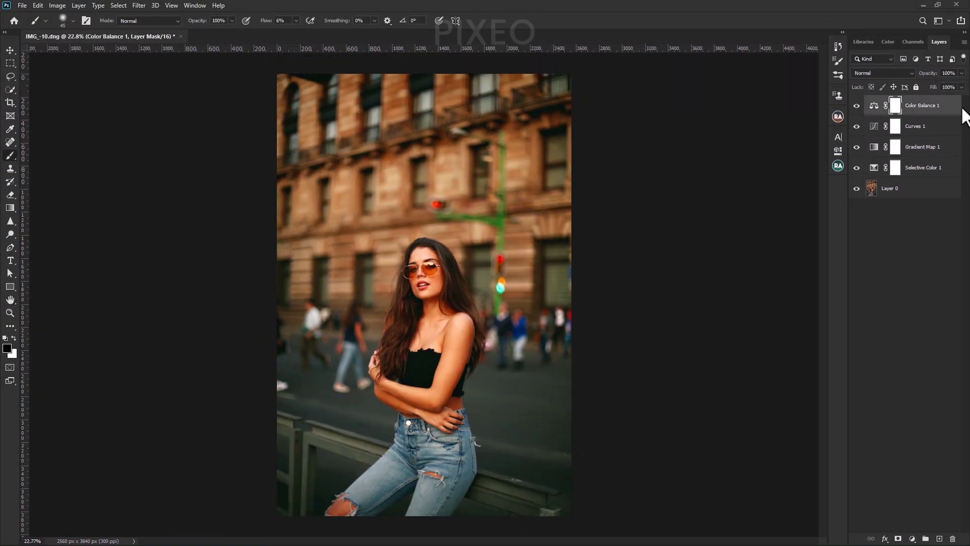
Stamp all visible layers into a new layer on top and add a Curves adjustment layer above it
{"action": "key", "text": "alt+ctrl+shift+e"}
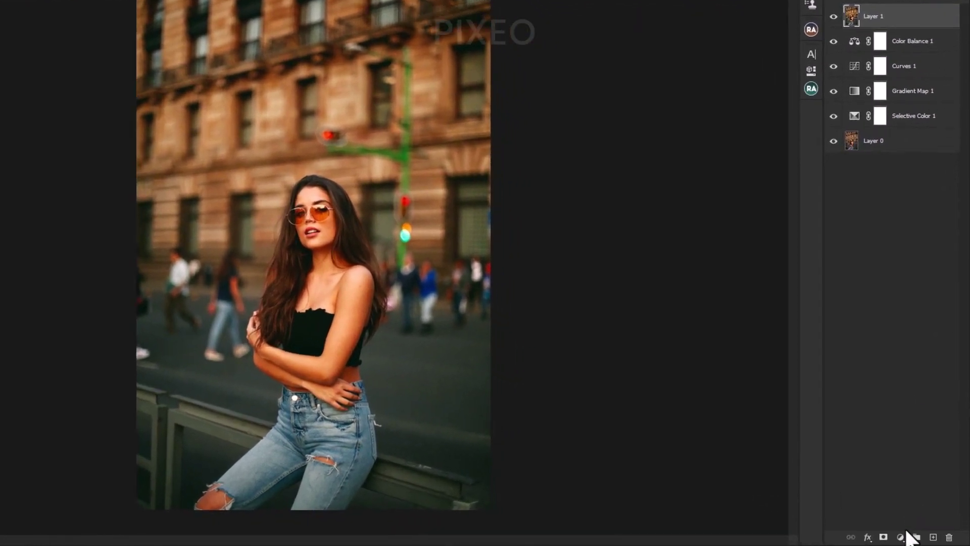
{"action": "left_click", "coordinate": [912, 539]}
{"action": "left_click", "coordinate": [904, 376]}
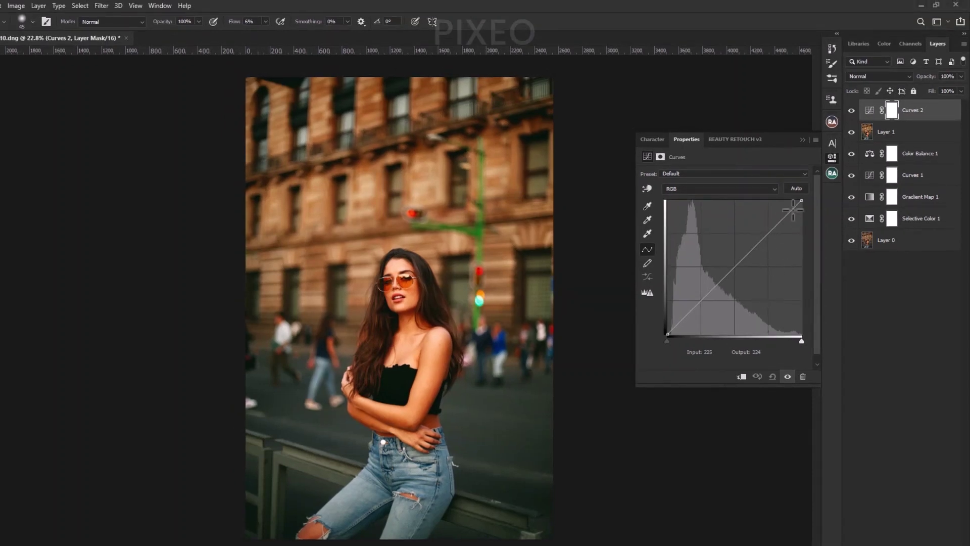
Darken the photo by lowering the white end of the Curves 2 RGB curve to output 150, and close its properties
{"action": "left_click_drag", "start_coordinate": [781, 141], "coordinate": [782, 162]}
{"action": "left_click_drag", "start_coordinate": [803, 220], "coordinate": [803, 256]}
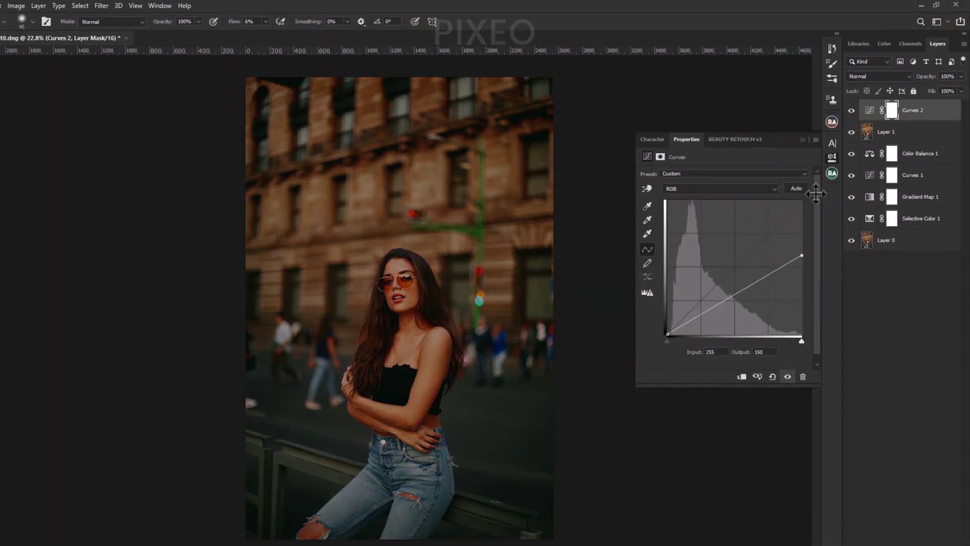
{"action": "left_click", "coordinate": [804, 140]}
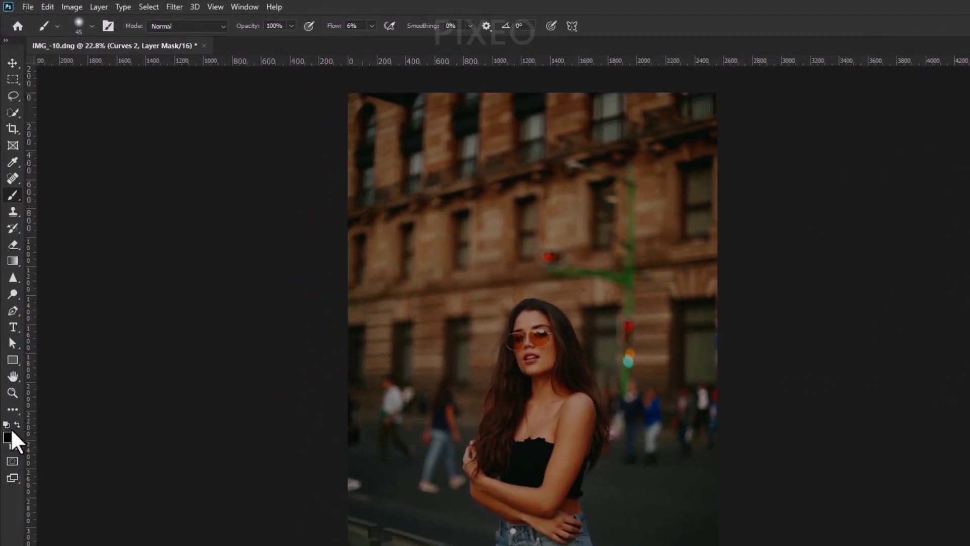
Set up the Brush tool with the Hard Round preset, 100% hardness, 100% opacity and 100% flow
{"action": "right_click", "coordinate": [8, 197]}
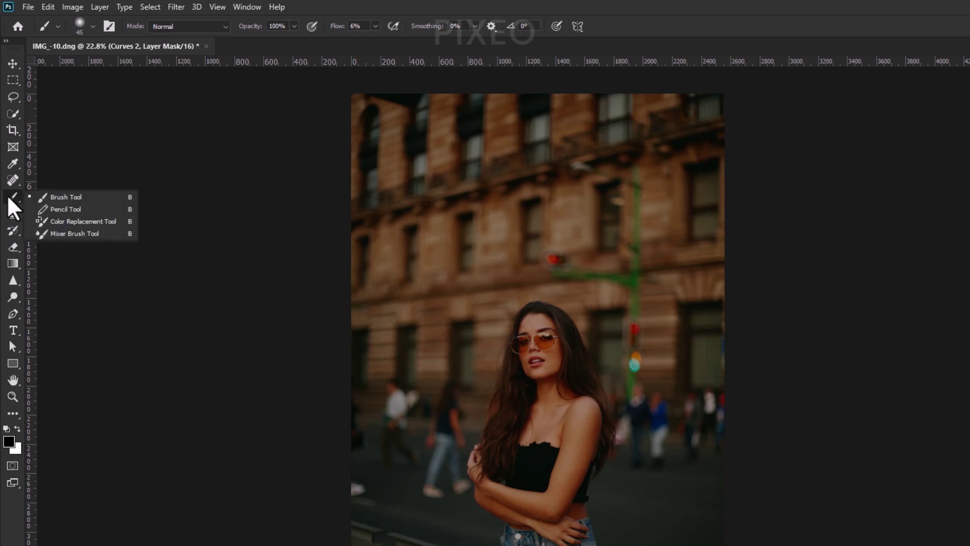
{"action": "left_click", "coordinate": [58, 194]}
{"action": "left_click", "coordinate": [93, 26]}
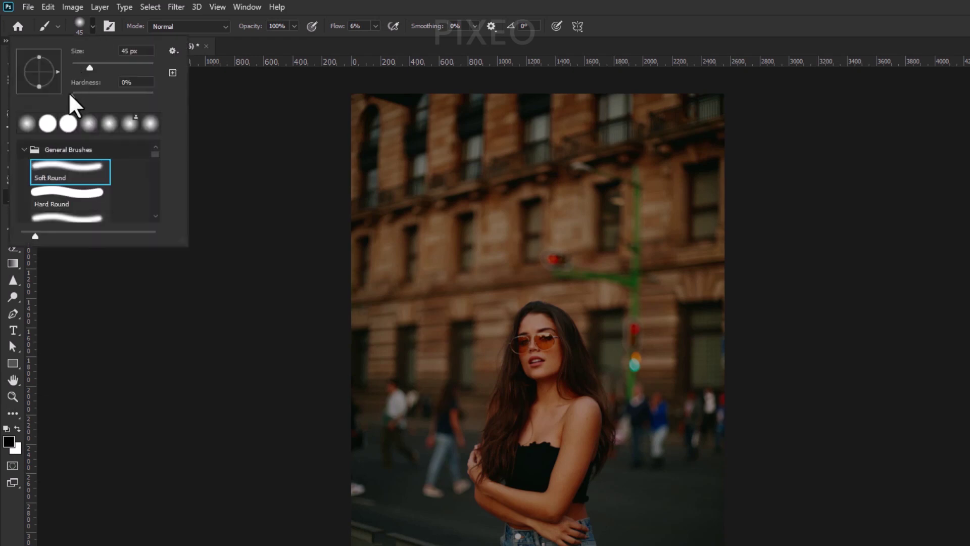
{"action": "left_click_drag", "start_coordinate": [70, 94], "coordinate": [164, 95]}
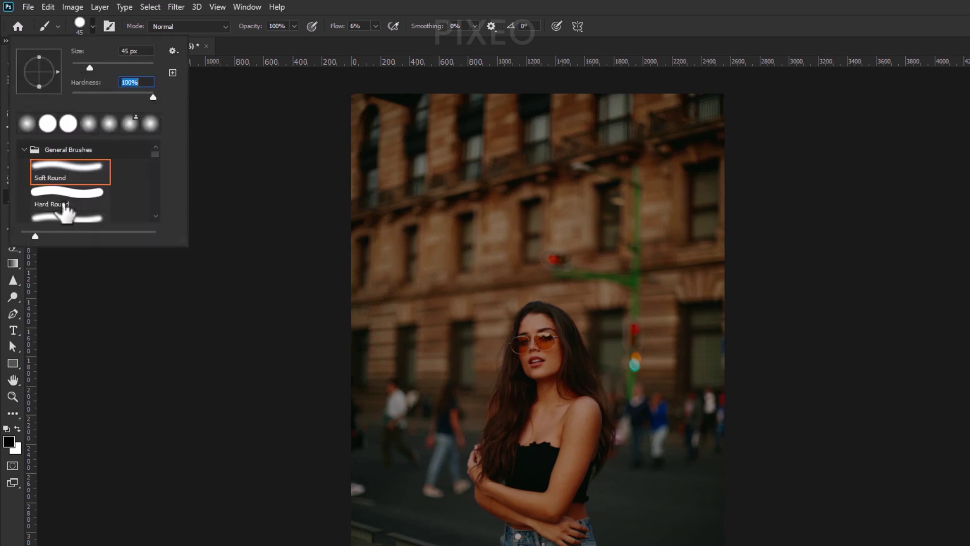
{"action": "left_click", "coordinate": [65, 212]}
{"action": "left_click", "coordinate": [89, 32]}
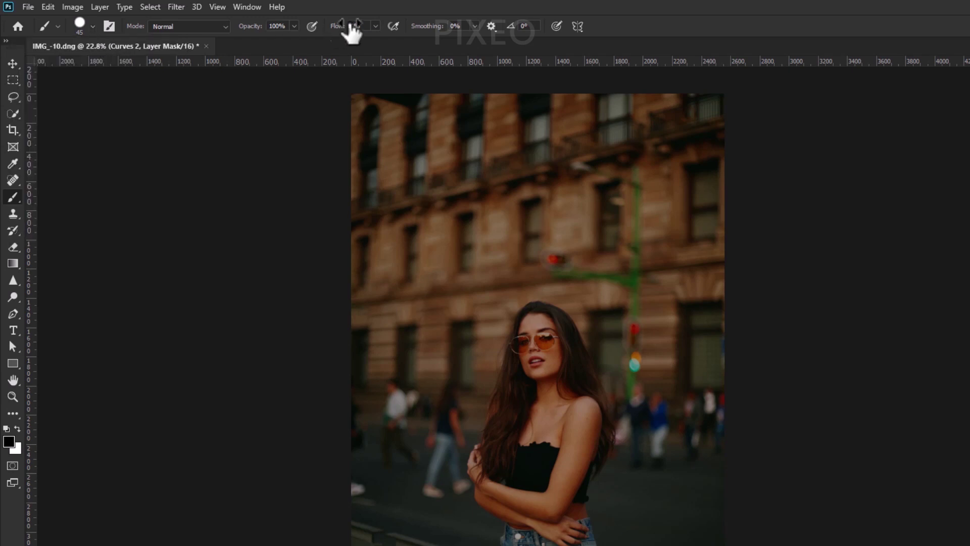
{"action": "left_click", "coordinate": [277, 27]}
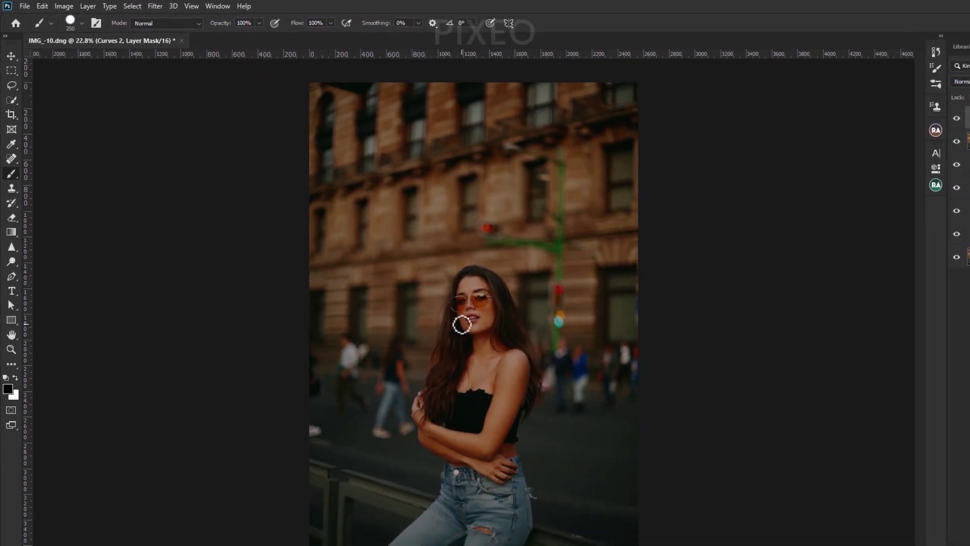
Enlarge the brush to 1400 px and paint black spots on the Curves 2 mask over the woman's upper and lower body
{"action": "key", "text": "bracketright"}
{"action": "key", "text": "bracketright"}
{"action": "key", "text": "bracketright"}
{"action": "key", "text": "bracketright"}
{"action": "key", "text": "bracketright"}
{"action": "key", "text": "bracketright"}
{"action": "key", "text": "bracketright"}
{"action": "key", "text": "bracketright"}
{"action": "key", "text": "bracketright"}
{"action": "key", "text": "bracketright"}
{"action": "key", "text": "bracketright"}
{"action": "key", "text": "bracketright"}
{"action": "left_click", "coordinate": [473, 342]}
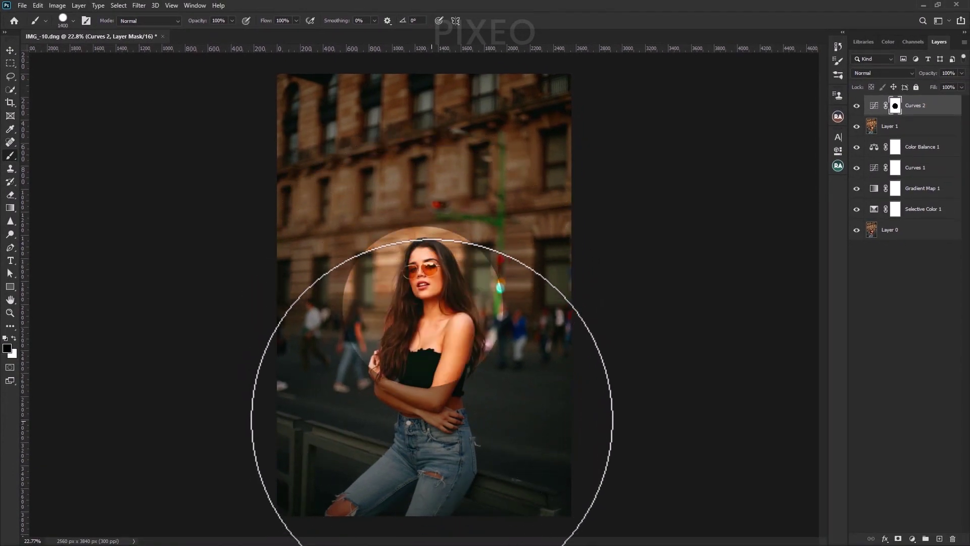
{"action": "left_click", "coordinate": [428, 422]}
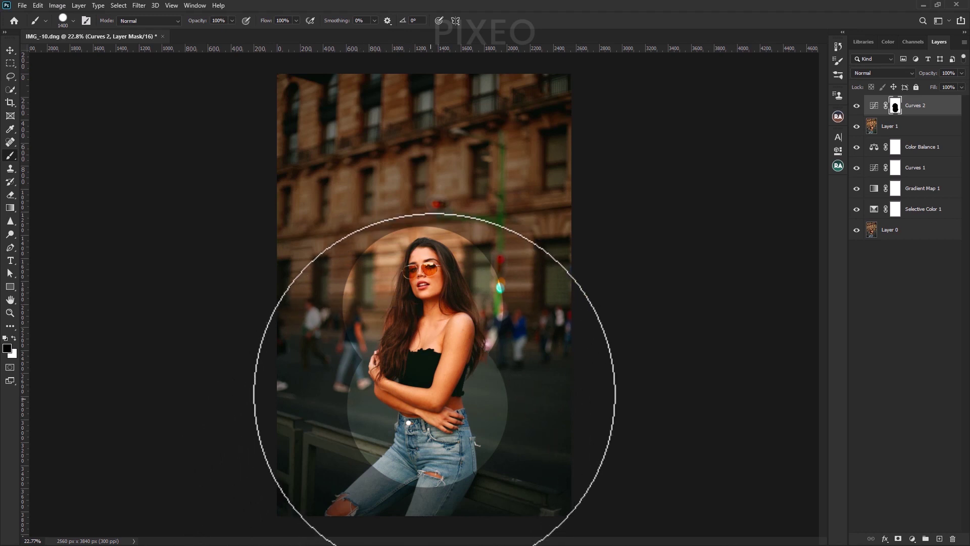
Free-transform the Curves 2 mask's dark area, stretching it downward and upward to about 112% height
{"action": "key", "text": "ctrl+t"}
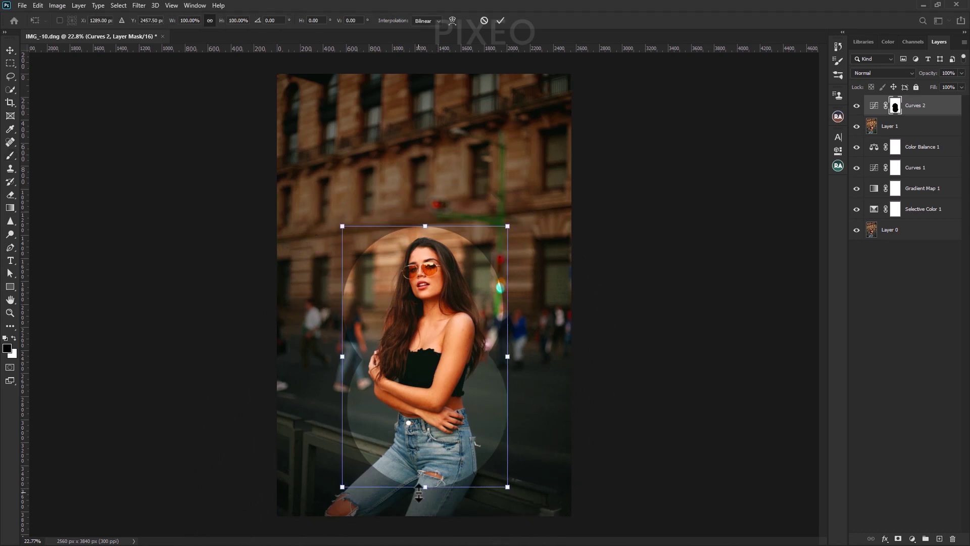
{"action": "left_click_drag", "start_coordinate": [425, 487], "coordinate": [427, 505]}
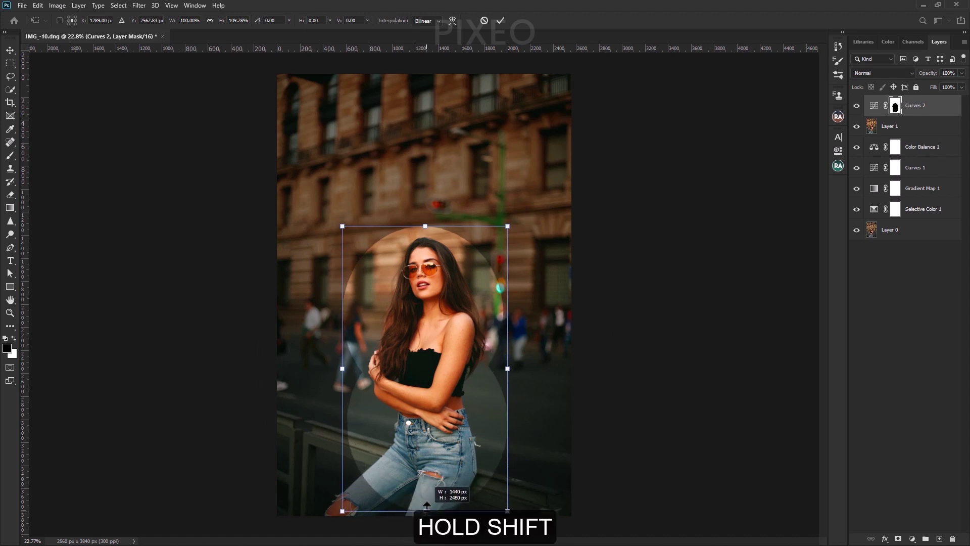
{"action": "left_click_drag", "start_coordinate": [425, 226], "coordinate": [427, 218]}
Distort the mask's dark area so it narrows around the head and widens past the photo's lower edge
{"action": "right_click", "coordinate": [417, 301]}
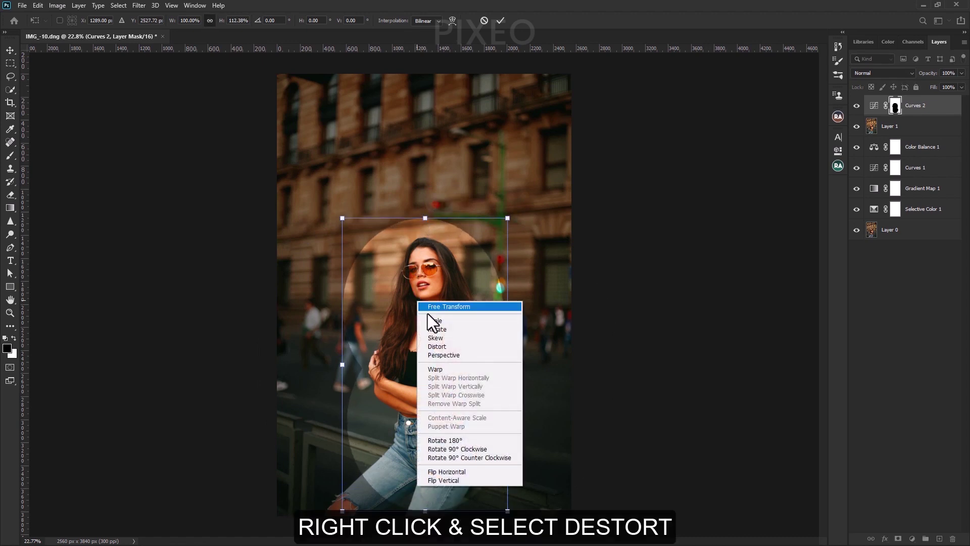
{"action": "left_click", "coordinate": [441, 346]}
{"action": "left_click_drag", "start_coordinate": [507, 219], "coordinate": [497, 226]}
{"action": "left_click_drag", "start_coordinate": [343, 218], "coordinate": [353, 222]}
{"action": "left_click_drag", "start_coordinate": [342, 511], "coordinate": [322, 523]}
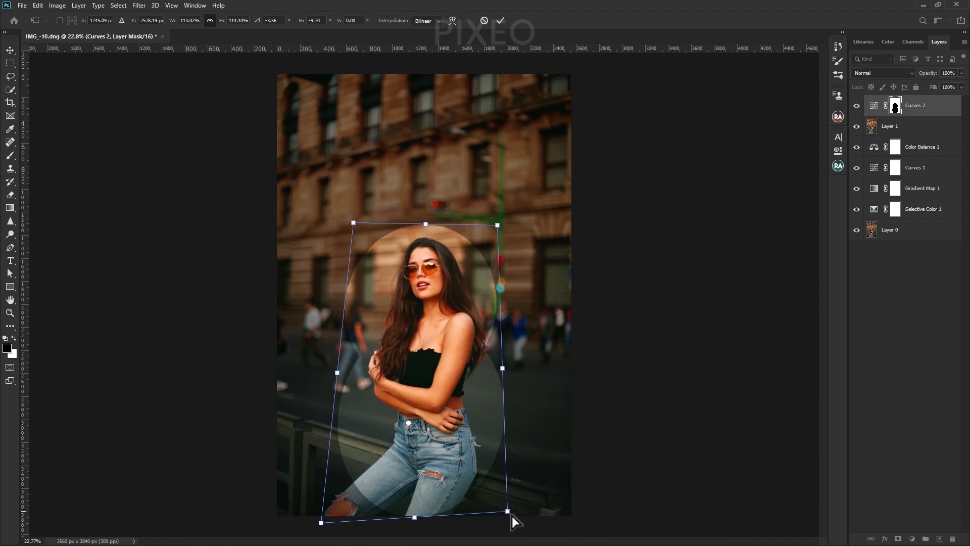
{"action": "left_click_drag", "start_coordinate": [508, 511], "coordinate": [523, 536]}
{"action": "left_click_drag", "start_coordinate": [321, 523], "coordinate": [316, 535]}
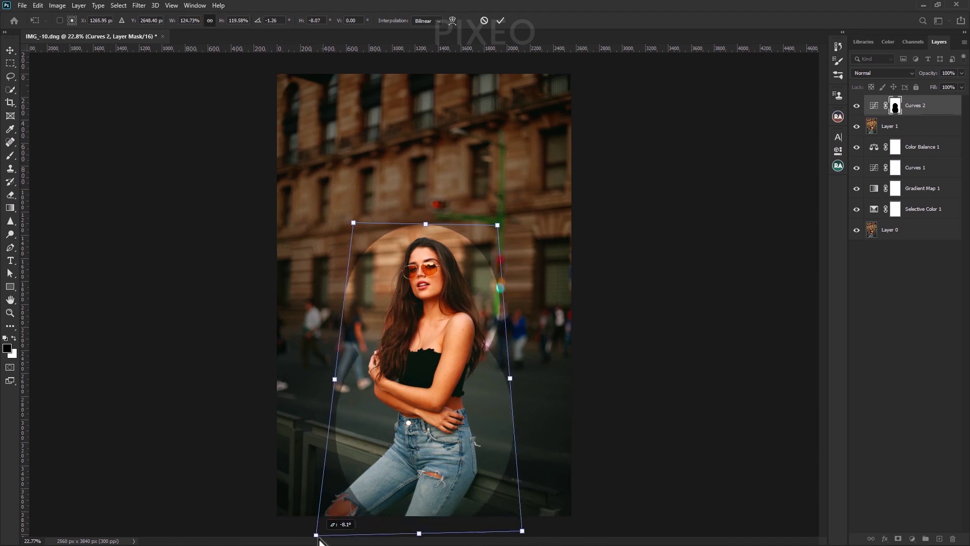
Warp the mask shape, pulling its upper corners inward, bulging the side by the traffic light, and pushing its lower corners outward
{"action": "right_click", "coordinate": [429, 342]}
{"action": "left_click", "coordinate": [441, 398]}
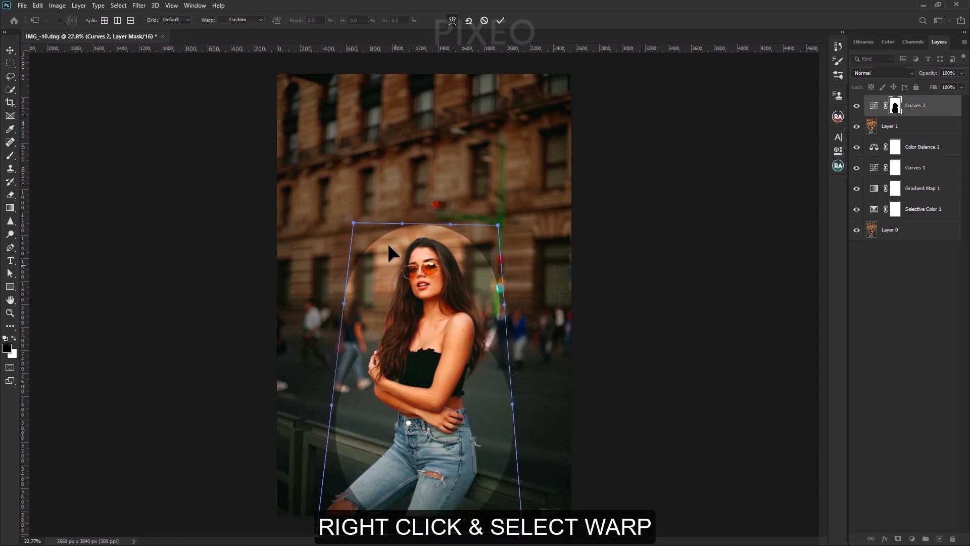
{"action": "left_click_drag", "start_coordinate": [354, 223], "coordinate": [357, 234]}
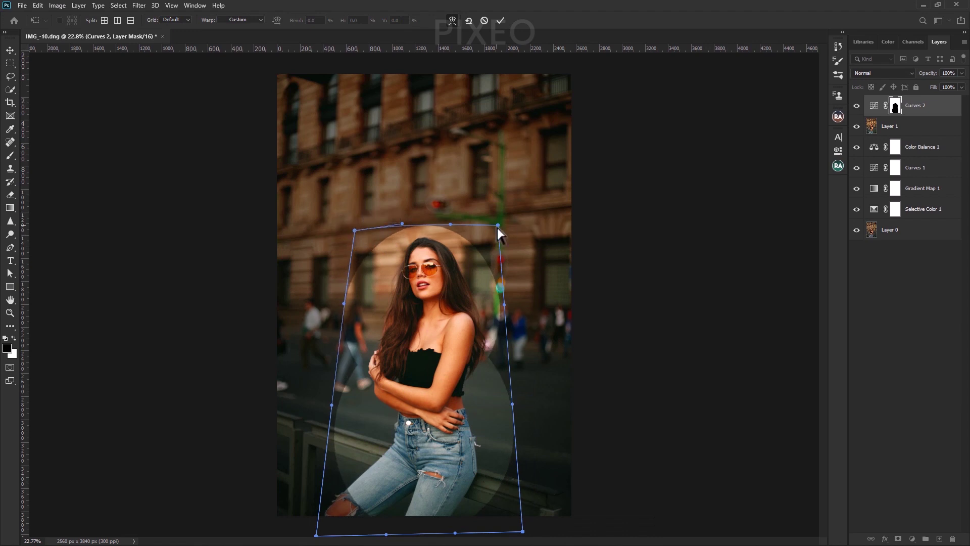
{"action": "left_click_drag", "start_coordinate": [499, 225], "coordinate": [495, 230]}
{"action": "left_click_drag", "start_coordinate": [506, 307], "coordinate": [516, 306]}
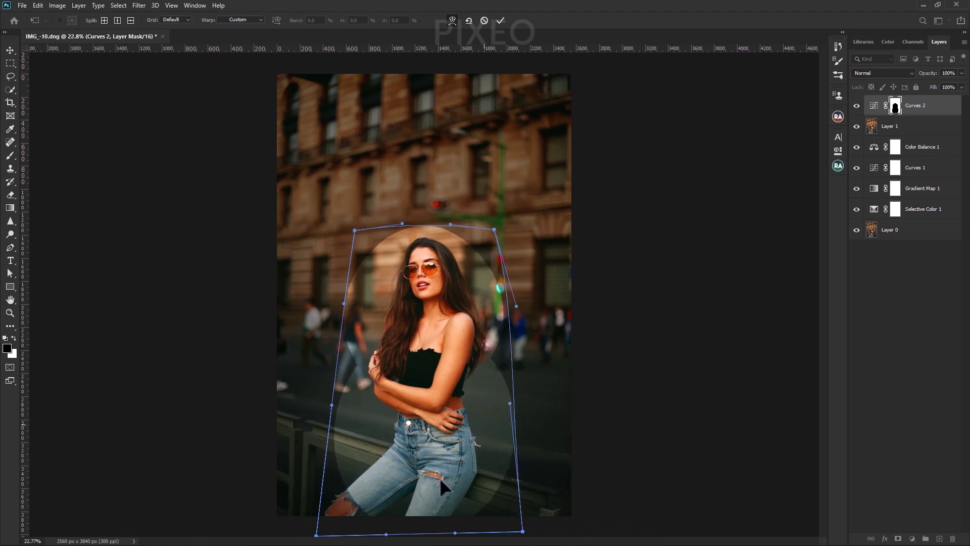
{"action": "left_click_drag", "start_coordinate": [522, 532], "coordinate": [534, 539]}
{"action": "scroll", "coordinate": [326, 516], "scroll_direction": "down", "scroll_amount": 1}
{"action": "left_click_drag", "start_coordinate": [326, 513], "coordinate": [312, 521]}
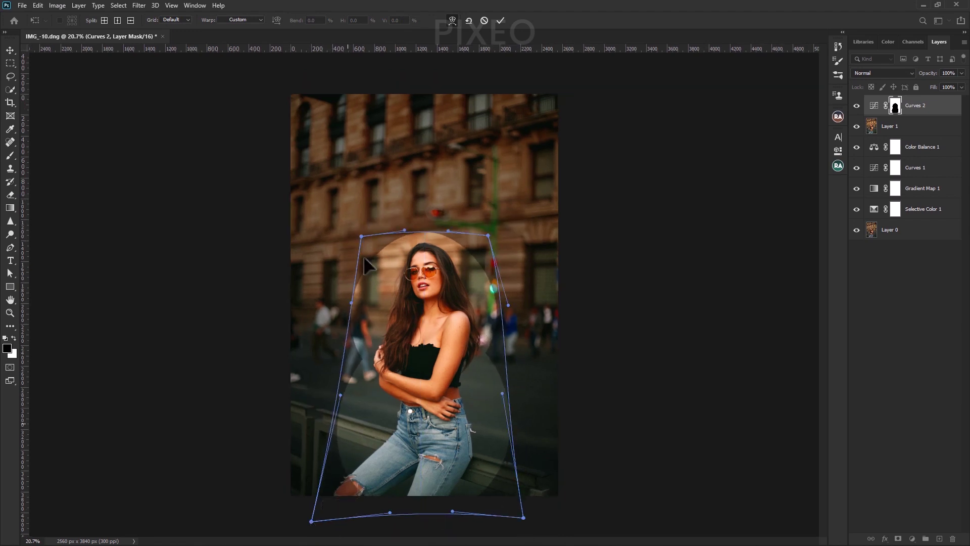
Refine the warp by tightening the upper corners and adjusting both side curves, and apply the transformation
{"action": "left_click_drag", "start_coordinate": [361, 236], "coordinate": [370, 244]}
{"action": "left_click_drag", "start_coordinate": [488, 235], "coordinate": [484, 240]}
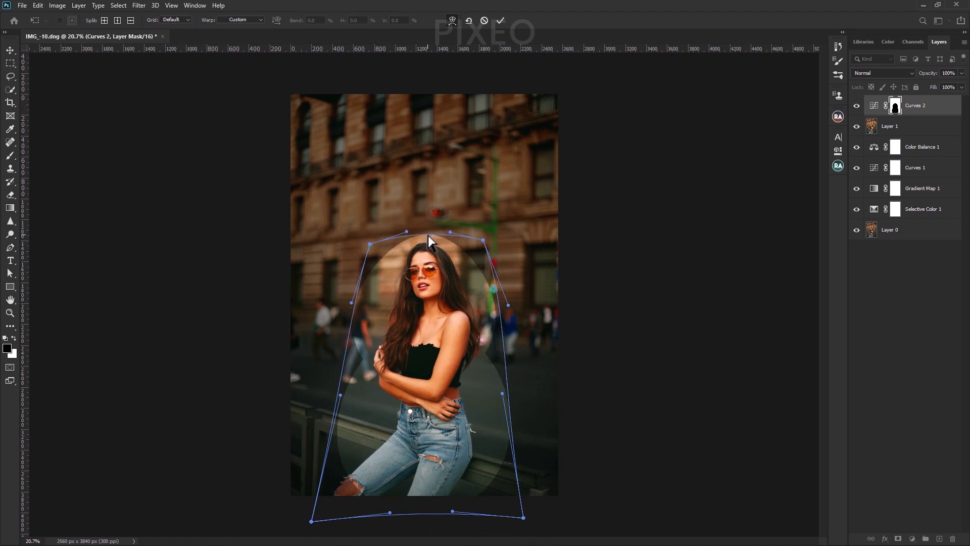
{"action": "left_click_drag", "start_coordinate": [502, 394], "coordinate": [506, 390]}
{"action": "left_click_drag", "start_coordinate": [340, 395], "coordinate": [347, 392]}
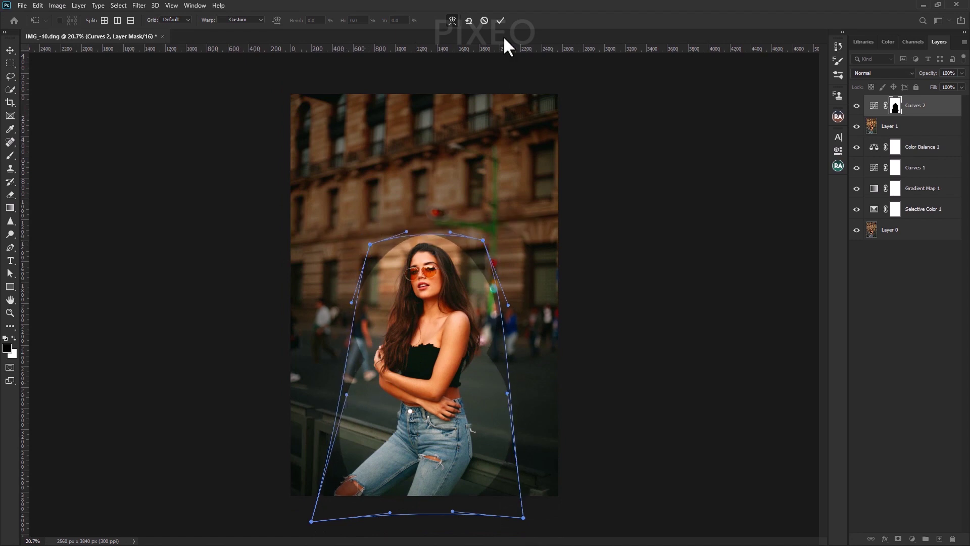
{"action": "left_click", "coordinate": [498, 20]}
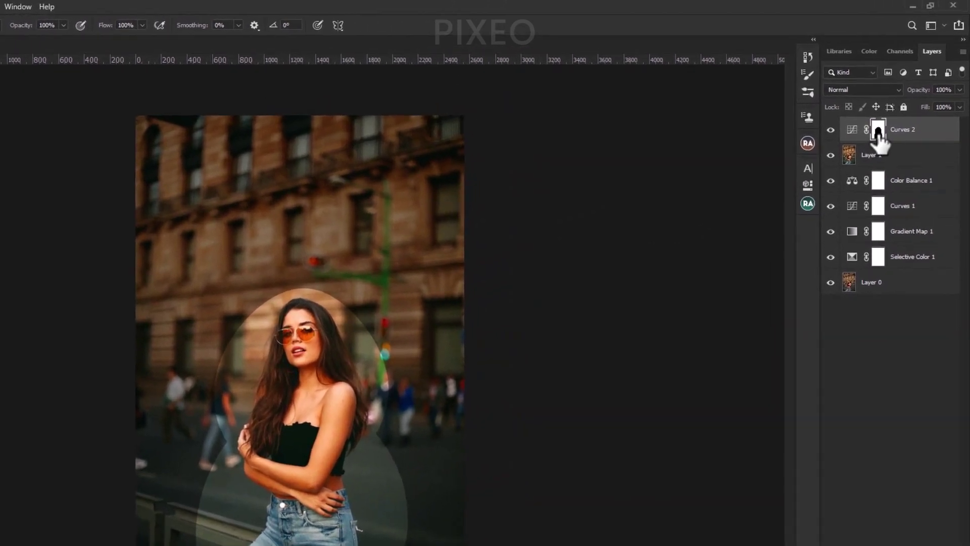
Feather the Curves 2 layer mask by 166.1 px and close its properties
{"action": "left_click", "coordinate": [807, 184]}
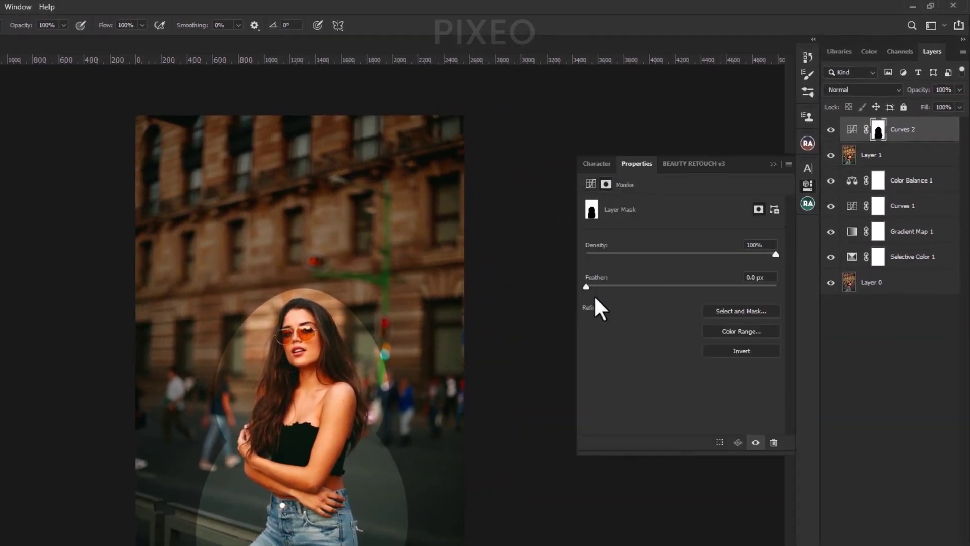
{"action": "left_click_drag", "start_coordinate": [587, 287], "coordinate": [728, 287]}
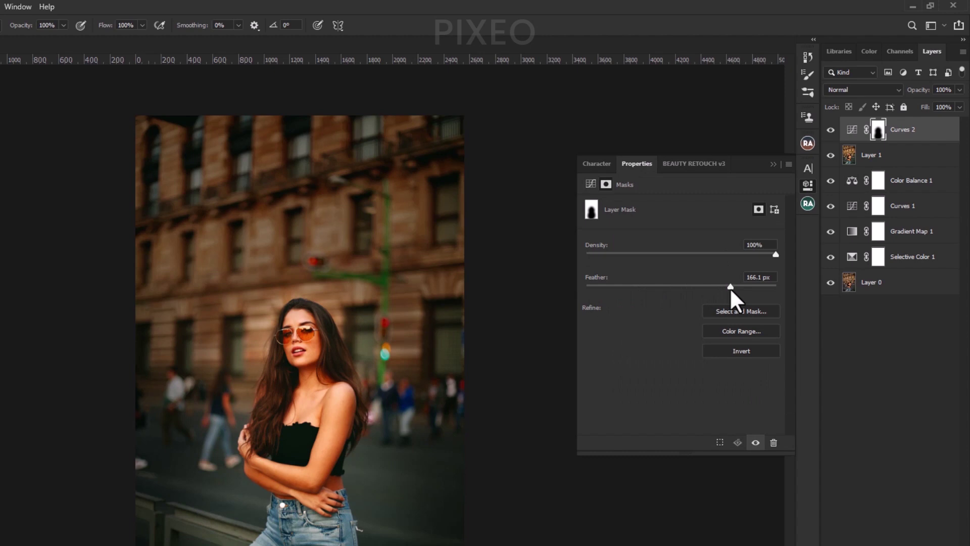
{"action": "left_click", "coordinate": [773, 164]}
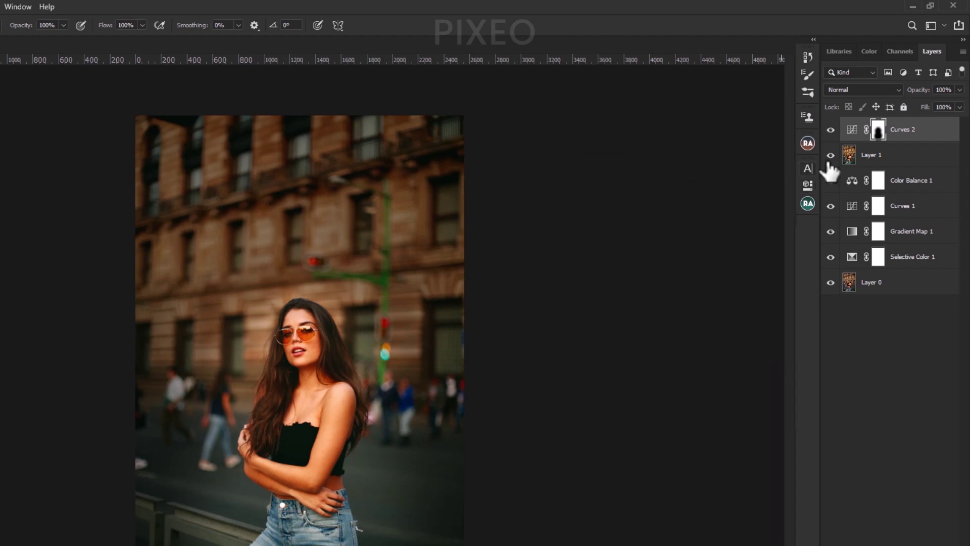
Duplicate the Curves 2 adjustment layer and invert the copy's layer mask
{"action": "left_click", "coordinate": [922, 138]}
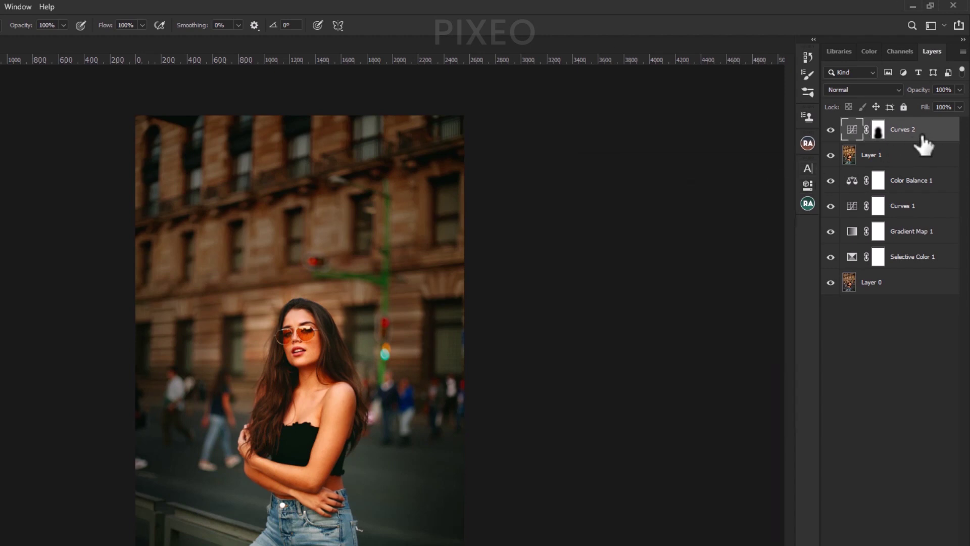
{"action": "key", "text": "ctrl+j"}
{"action": "left_click", "coordinate": [878, 132]}
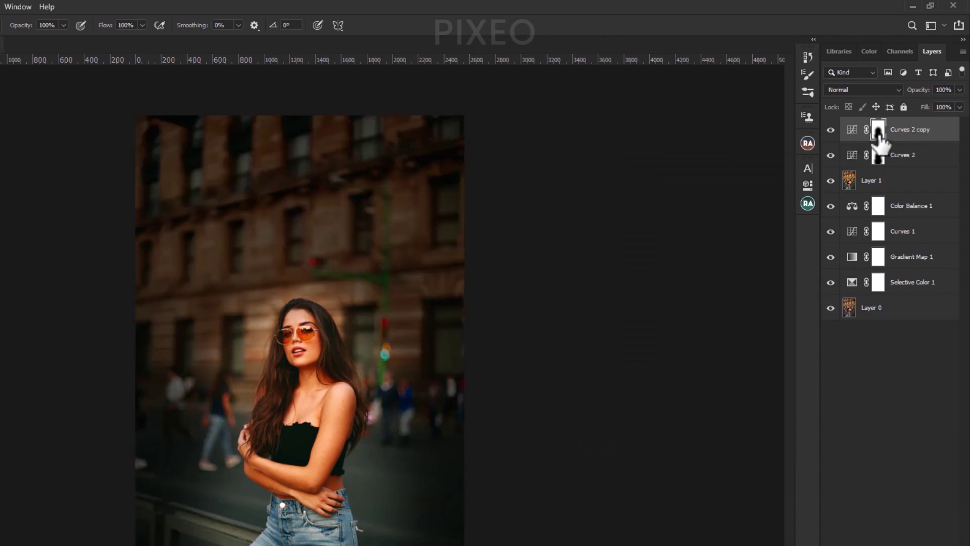
{"action": "key", "text": "ctrl+i"}
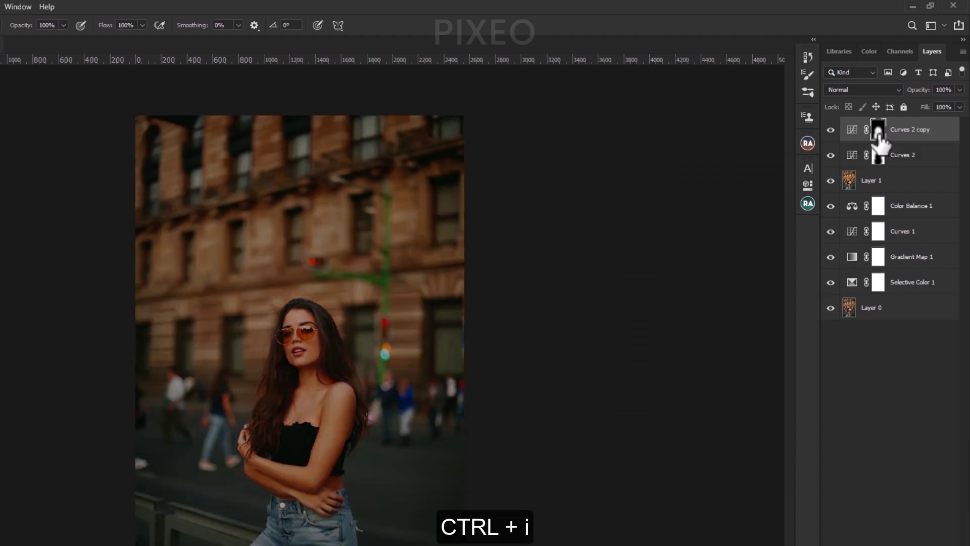
Brighten the woman by moving the Curves 2 copy's white point to input 224, output 255, and lower that layer's opacity to 86%
{"action": "double_click", "coordinate": [851, 132]}
{"action": "left_click_drag", "start_coordinate": [771, 242], "coordinate": [766, 305]}
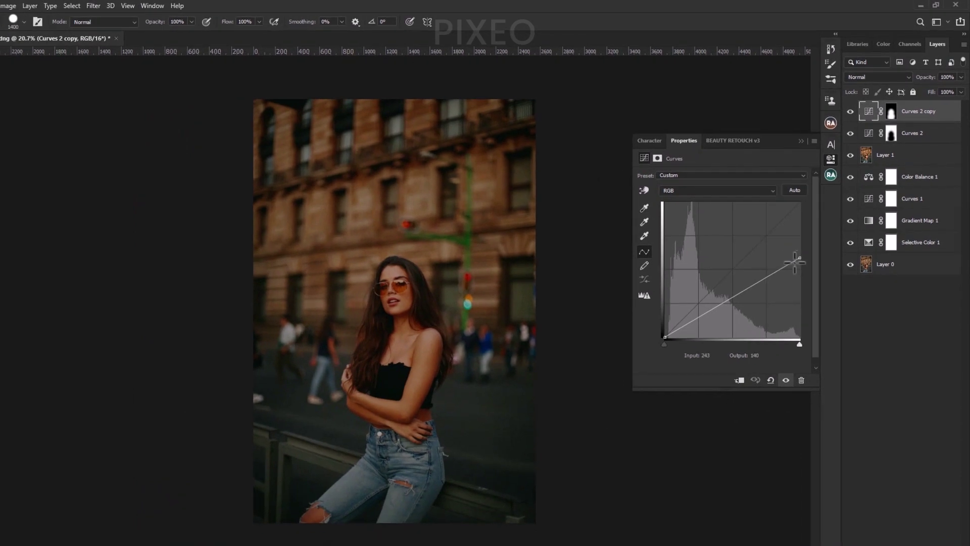
{"action": "left_click_drag", "start_coordinate": [794, 262], "coordinate": [784, 200]}
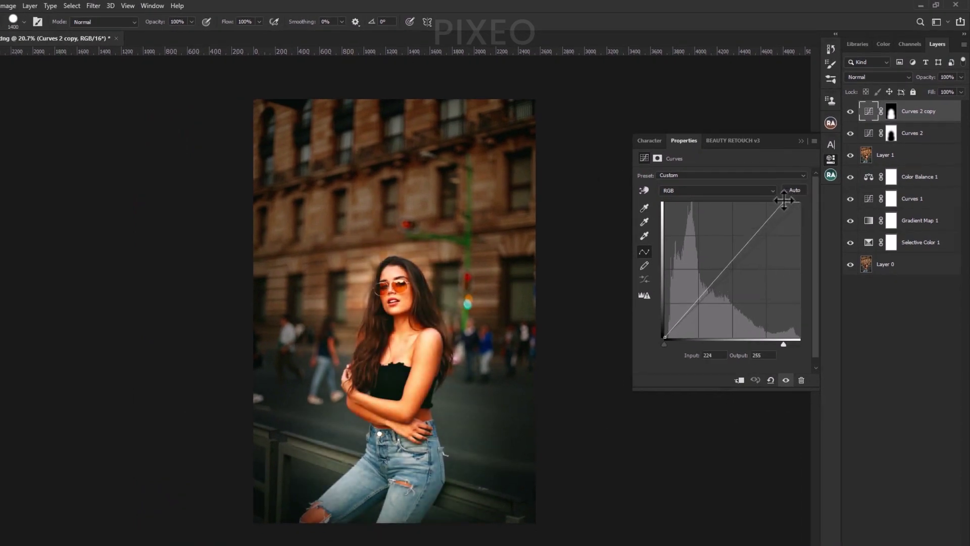
{"action": "left_click", "coordinate": [799, 142]}
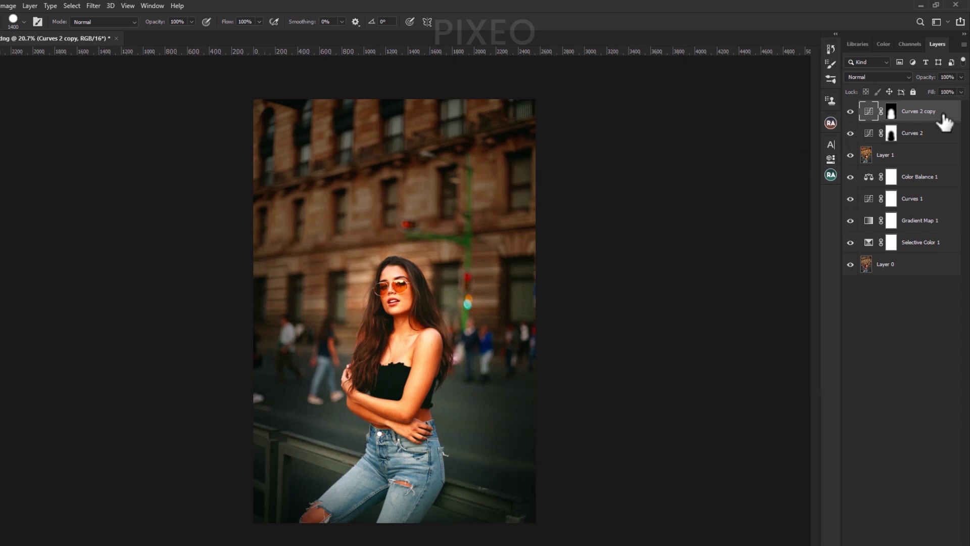
{"action": "left_click_drag", "start_coordinate": [933, 77], "coordinate": [924, 77]}
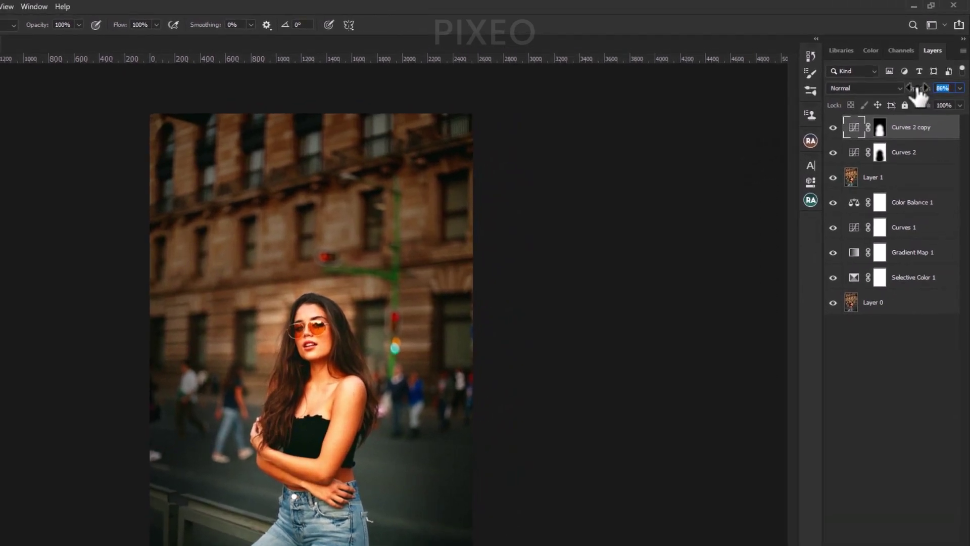
Put the Curves 2 copy into a group, collapse the group and add a white layer mask to it
{"action": "key", "text": "ctrl+g"}
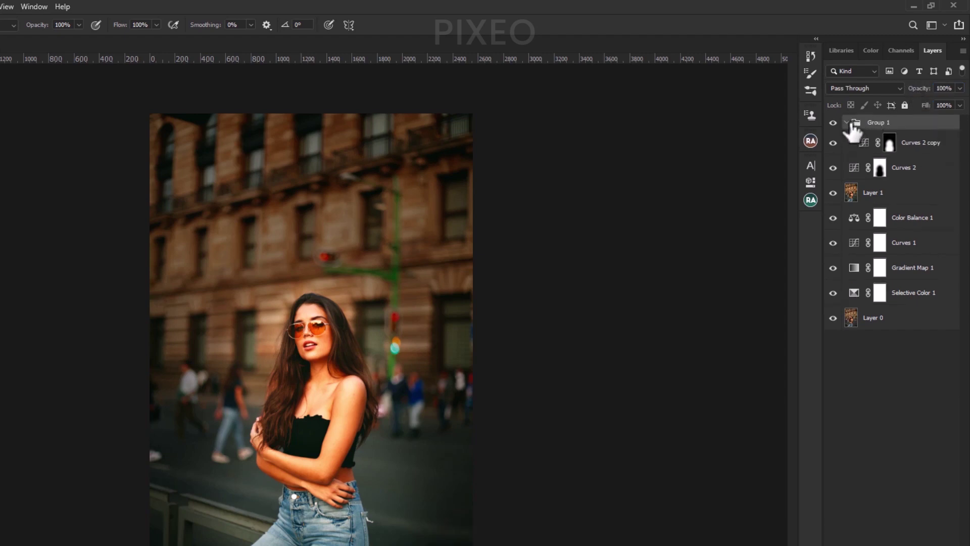
{"action": "left_click", "coordinate": [847, 123]}
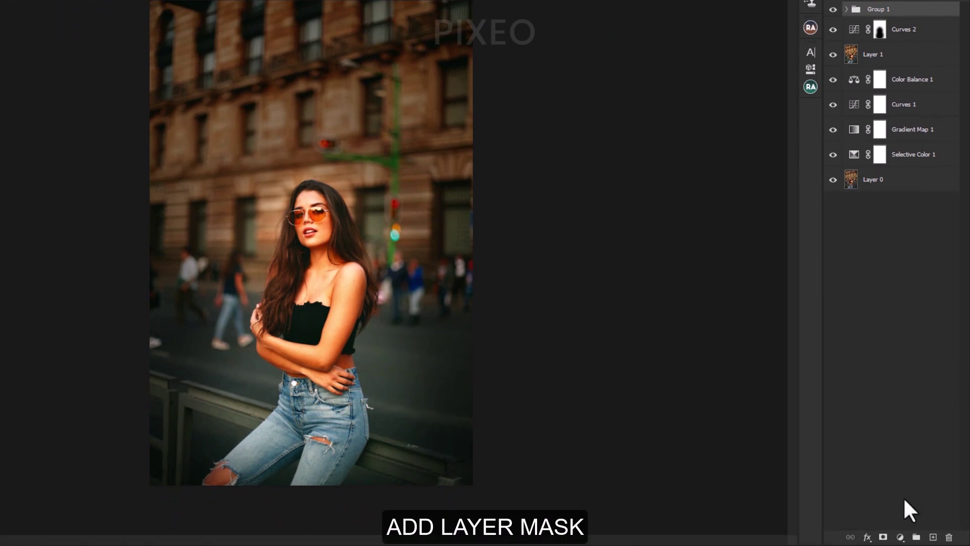
{"action": "left_click", "coordinate": [883, 537]}
Reduce the brush size to 150 px for detailed masking on the woman's face and upper body
{"action": "scroll", "coordinate": [325, 289], "scroll_direction": "up", "scroll_amount": 5}
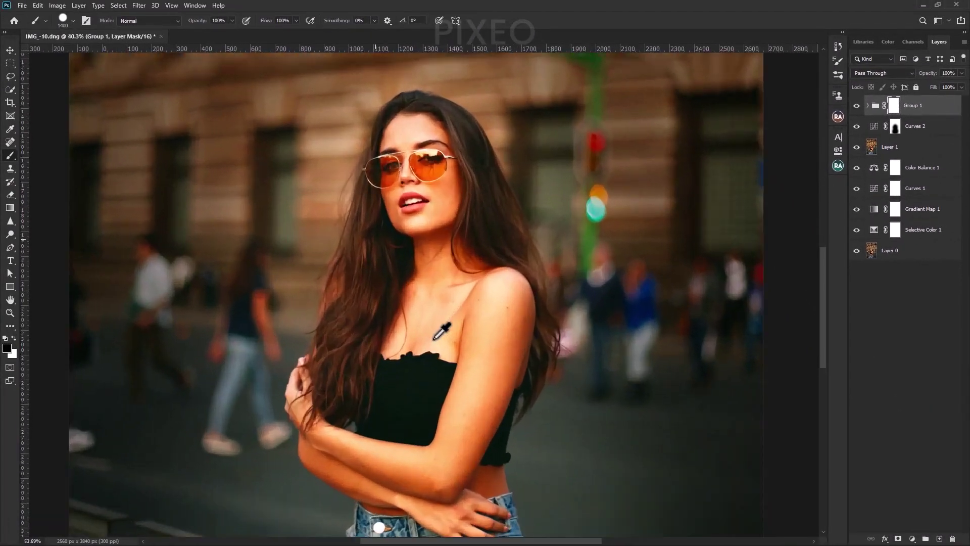
{"action": "key", "text": "bracketleft"}
{"action": "key", "text": "bracketleft"}
{"action": "key", "text": "bracketleft"}
{"action": "key", "text": "bracketleft"}
{"action": "key", "text": "bracketleft"}
{"action": "key", "text": "bracketleft"}
{"action": "key", "text": "bracketleft"}
{"action": "key", "text": "bracketleft"}
{"action": "key", "text": "bracketleft"}
{"action": "key", "text": "bracketleft"}
{"action": "key", "text": "bracketleft"}
{"action": "key", "text": "bracketleft"}
{"action": "key", "text": "bracketleft"}
{"action": "key", "text": "bracketleft"}
{"action": "key", "text": "bracketleft"}
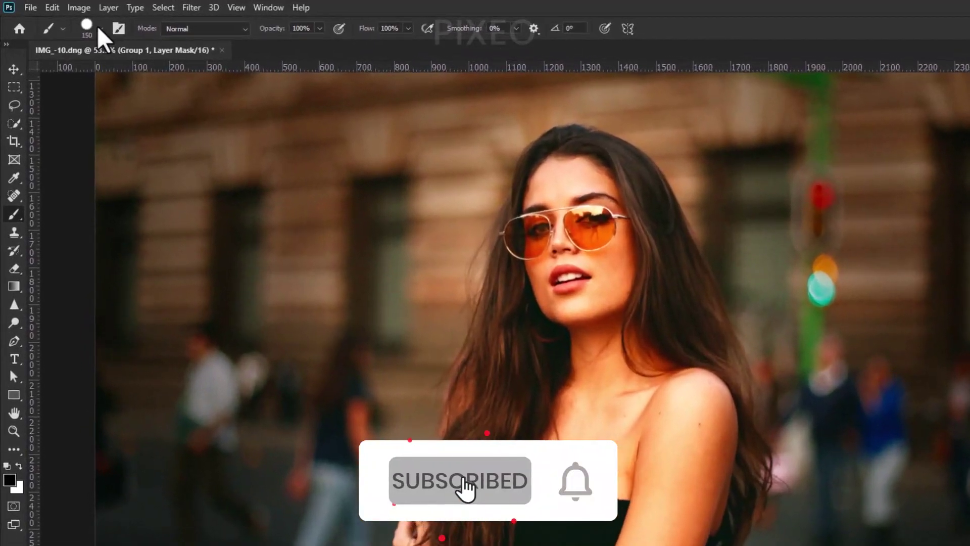
Switch the brush to the Soft Round preset with 0% hardness and set its flow to 6%
{"action": "left_click", "coordinate": [72, 22]}
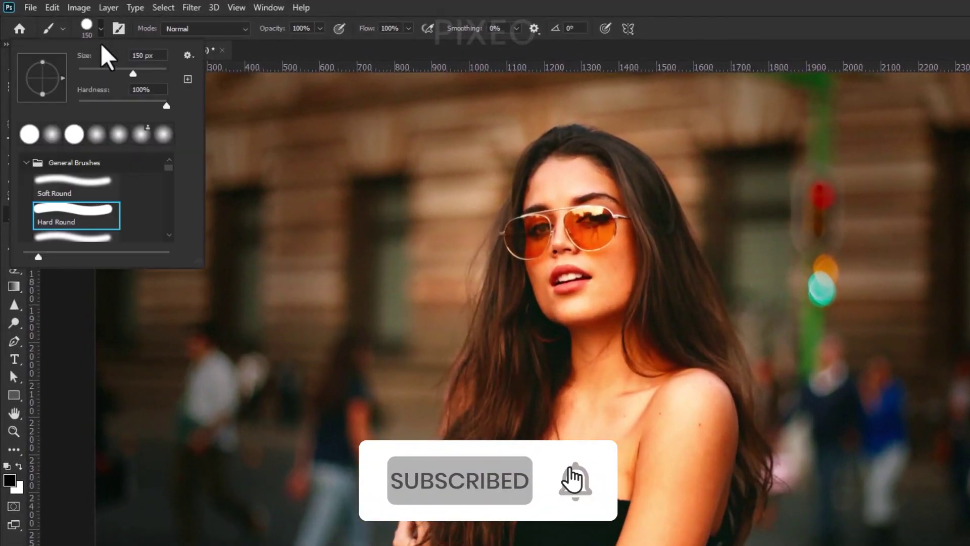
{"action": "left_click", "coordinate": [73, 183]}
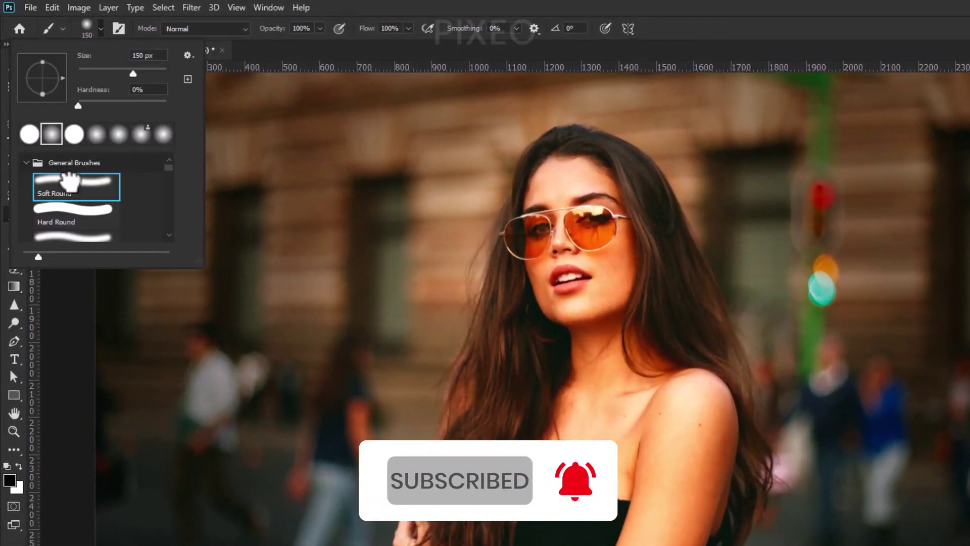
{"action": "left_click", "coordinate": [100, 28]}
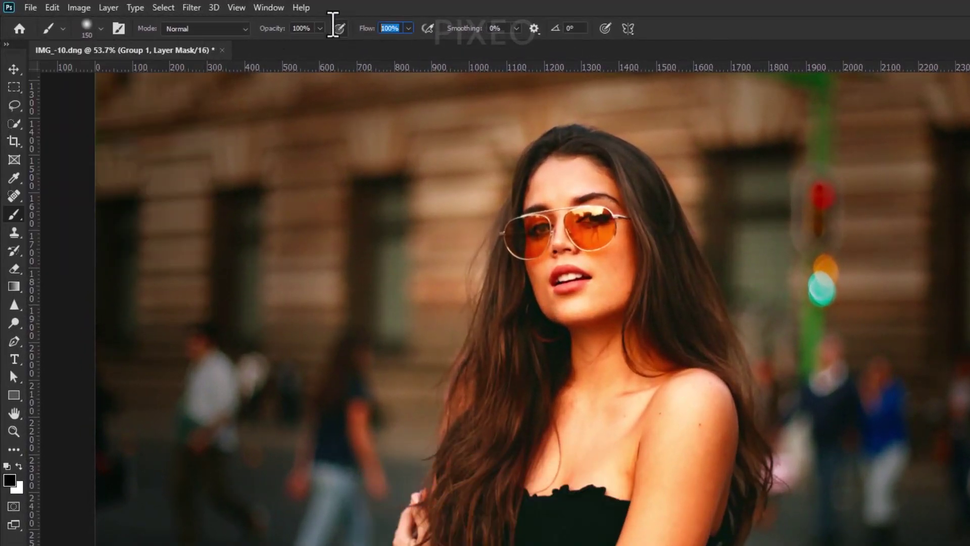
{"action": "type", "text": "6"}
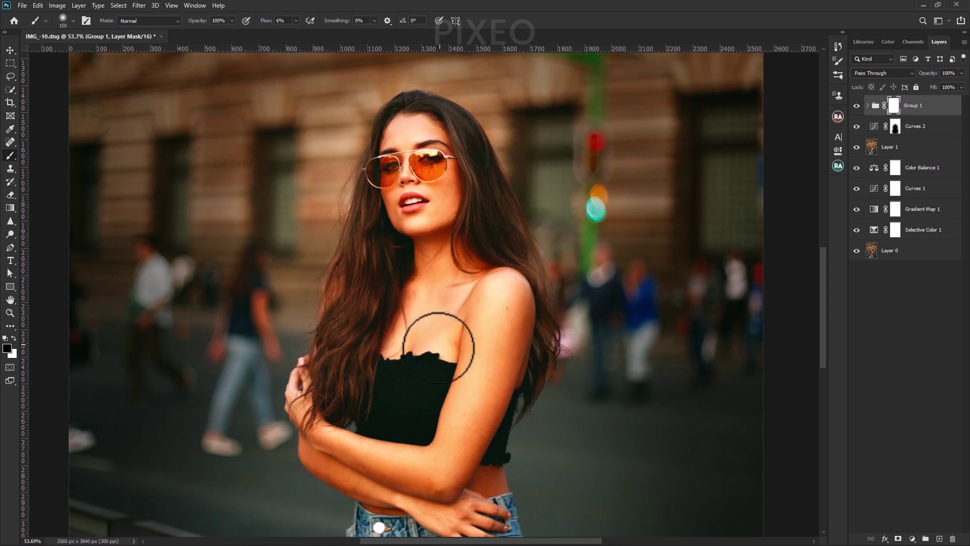
Paint black on the Group 1 mask over the overbright skin on the woman's chest and face, reducing the brush to 70 px
{"action": "key", "text": "bracketleft"}
{"action": "key", "text": "bracketleft"}
{"action": "key", "text": "bracketleft"}
{"action": "key", "text": "bracketleft"}
{"action": "key", "text": "bracketleft"}
{"action": "key", "text": "bracketleft"}
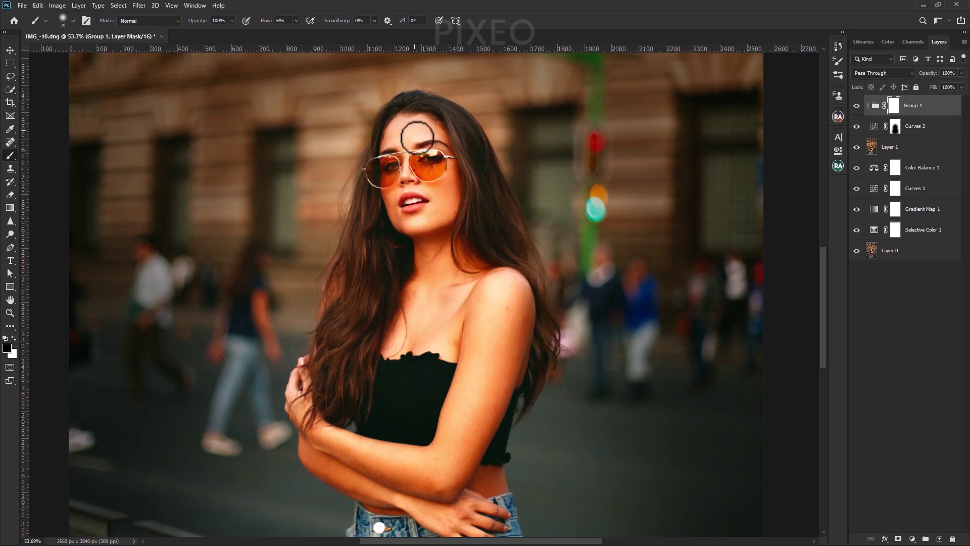
Mask the overbright skin on the woman's shoulder, arms and hands in the Group 1 mask, adjusting the brush between 80 and 125 px
{"action": "key", "text": "bracketright"}
{"action": "key", "text": "bracketright"}
{"action": "key", "text": "bracketright"}
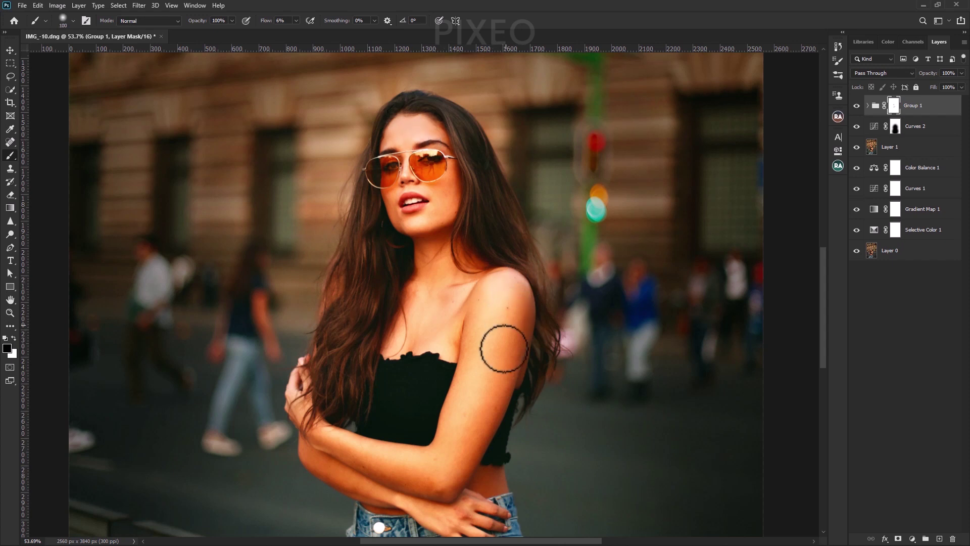
{"action": "scroll", "coordinate": [399, 417], "scroll_direction": "down", "scroll_amount": 3}
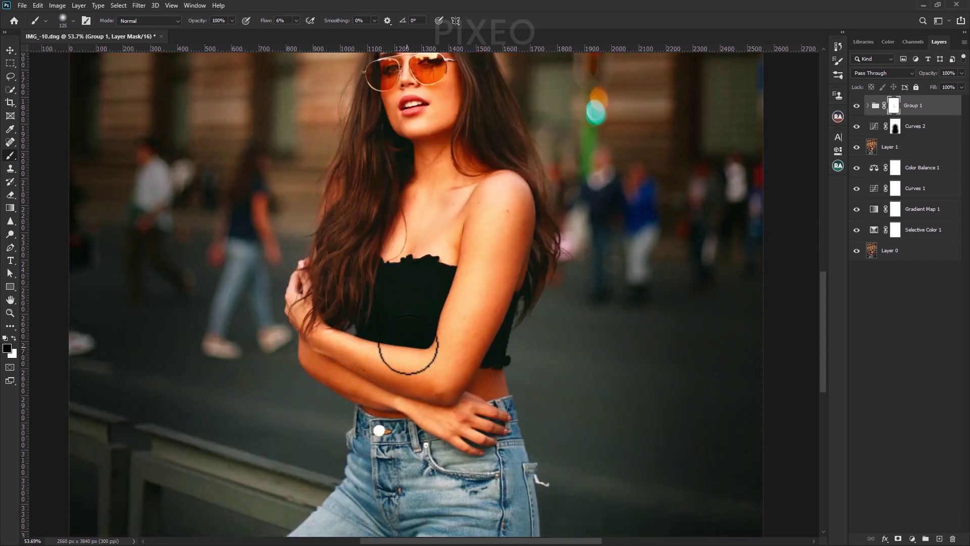
{"action": "key", "text": "bracketleft"}
{"action": "scroll", "coordinate": [481, 257], "scroll_direction": "down", "scroll_amount": 5}
{"action": "key", "text": "bracketleft"}
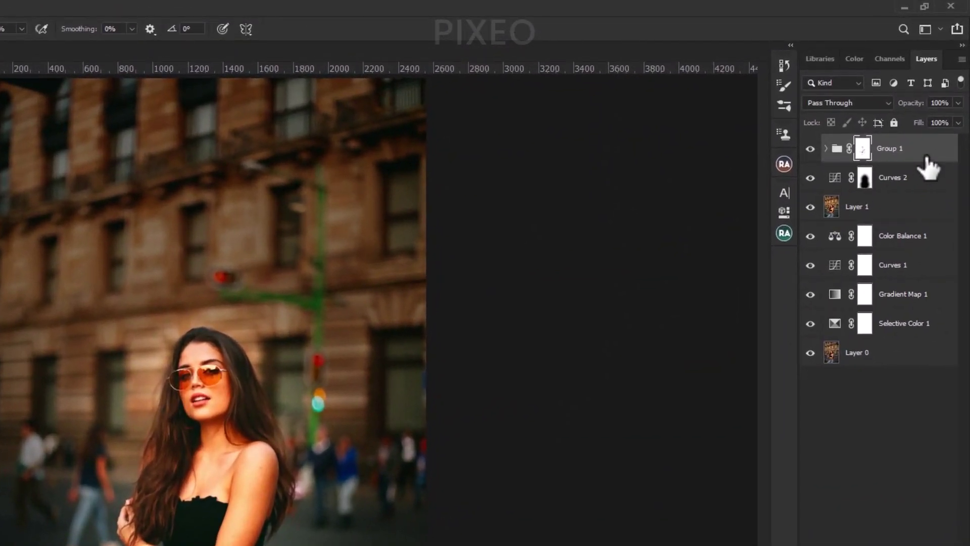
Combine Group 1 and the Curves 2 layer into a new group and lower that group's opacity to 53%
{"action": "left_click", "coordinate": [933, 177], "text": "shift"}
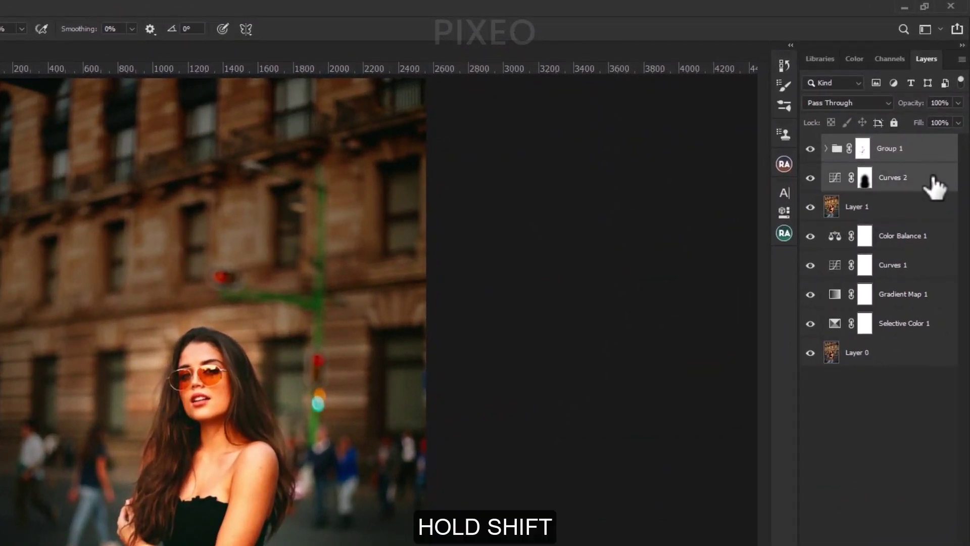
{"action": "key", "text": "ctrl+g"}
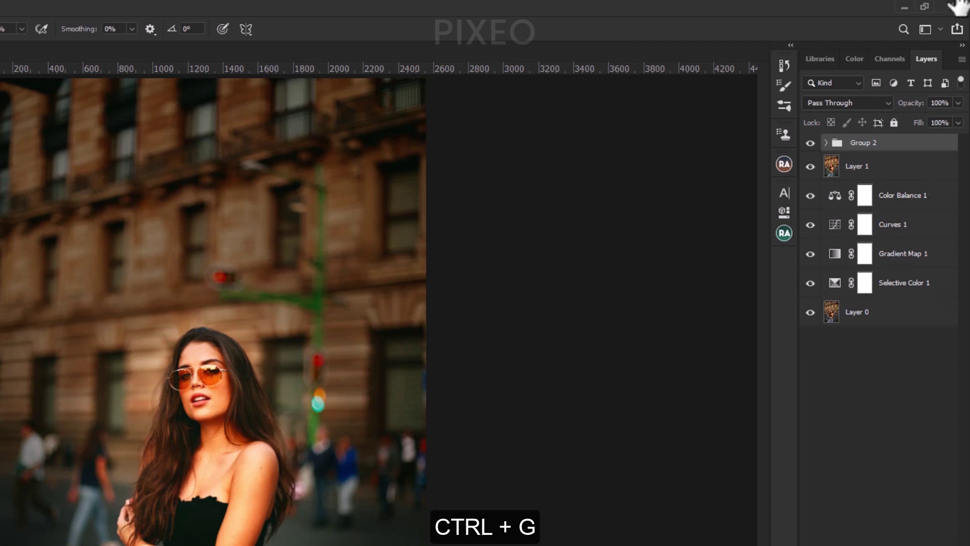
{"action": "left_click_drag", "start_coordinate": [912, 103], "coordinate": [883, 103]}
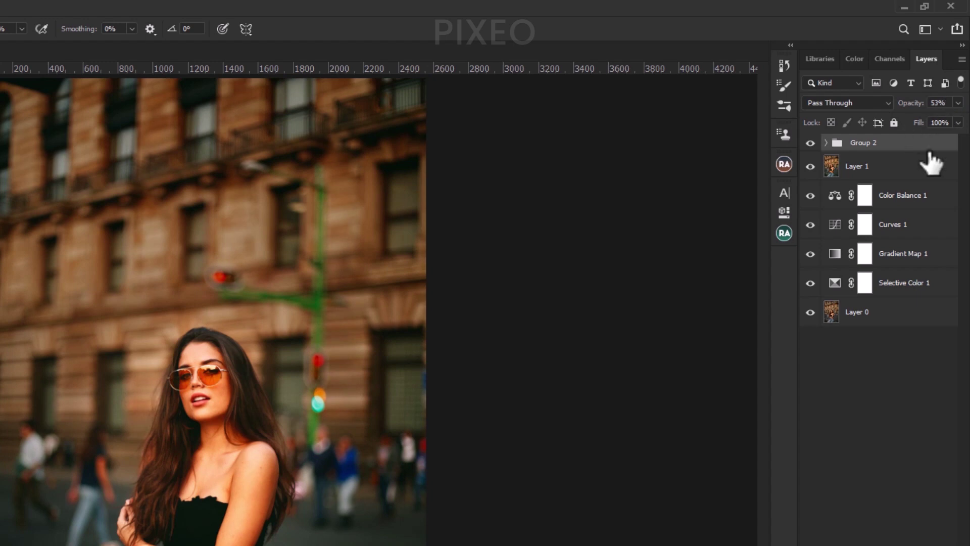
Duplicate the Group 2 group and set the copy's opacity to 30%
{"action": "key", "text": "ctrl+j"}
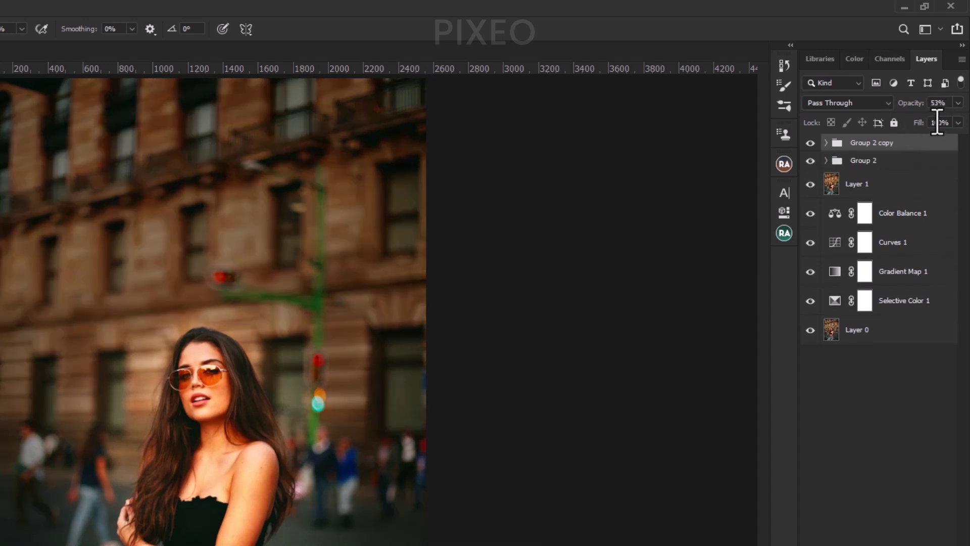
{"action": "type", "text": "30"}
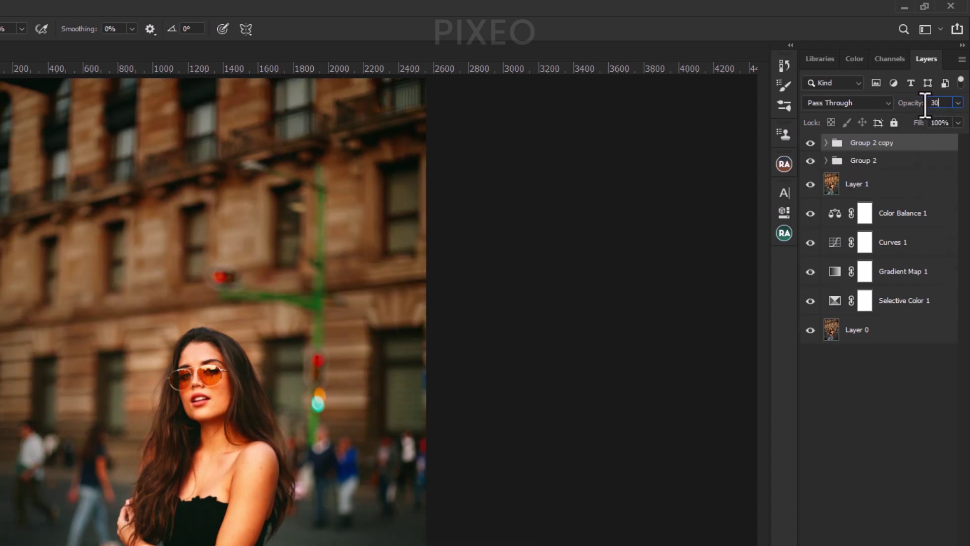
{"action": "key", "text": "Return"}
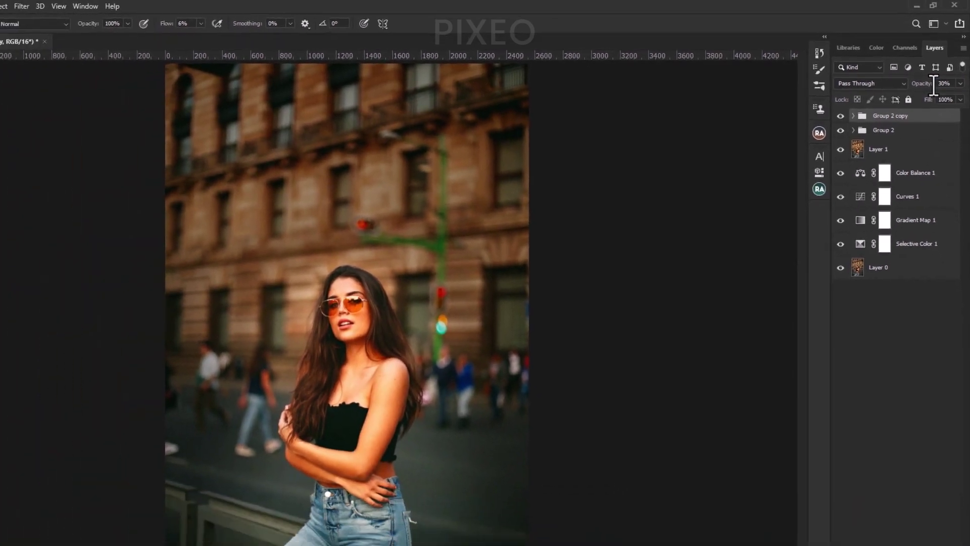
Set the original Group 2's opacity to 55% and show only Layer 0 to compare the grade with the unedited photo
{"action": "left_click", "coordinate": [889, 129]}
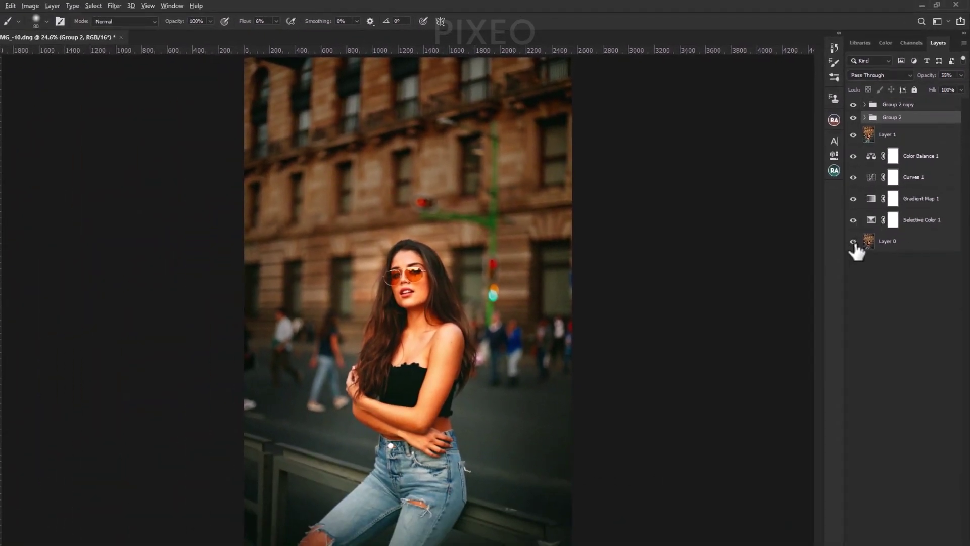
{"action": "left_click", "coordinate": [853, 242], "text": "alt"}
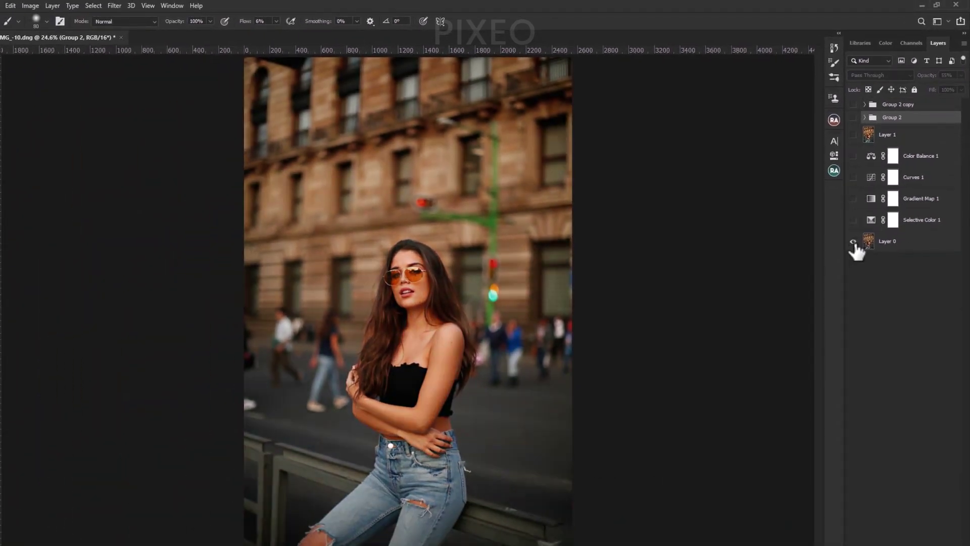